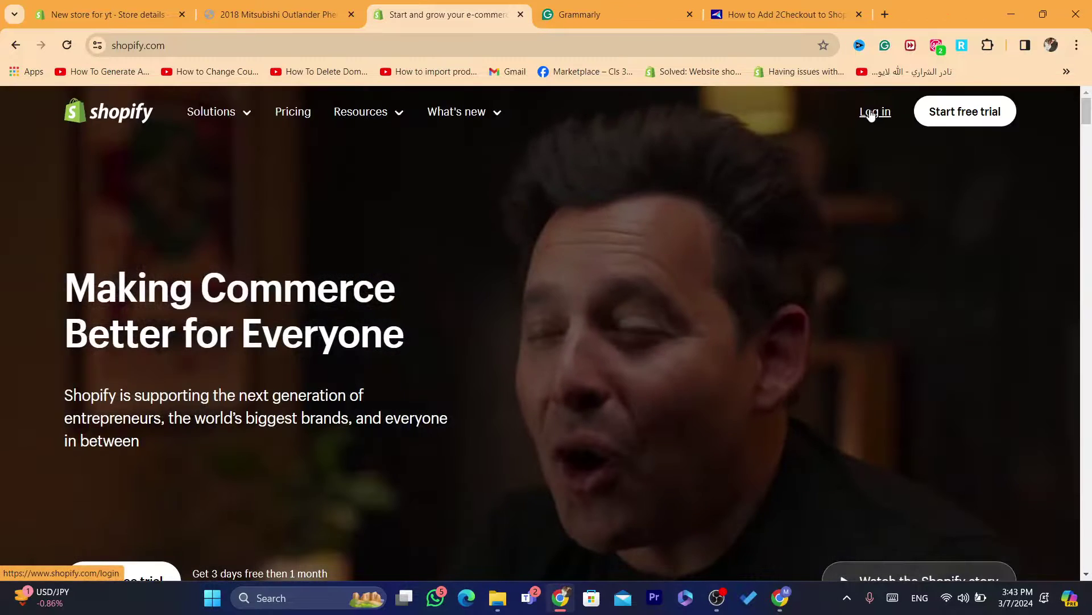
Log in to Shopify and open the admin home of the 'new store' store
left_click(870, 114)
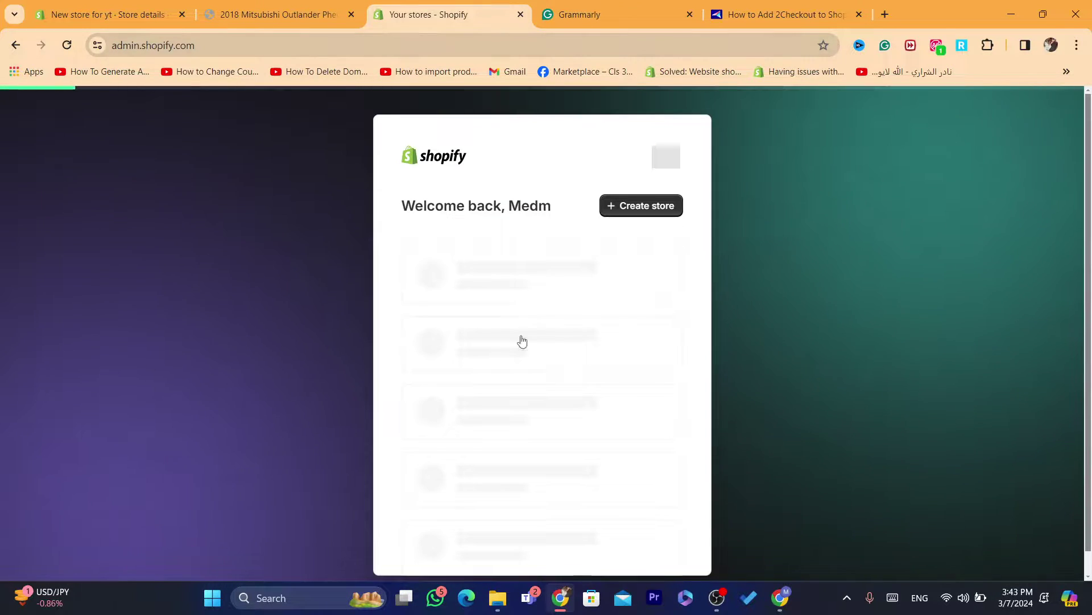
left_click(463, 320)
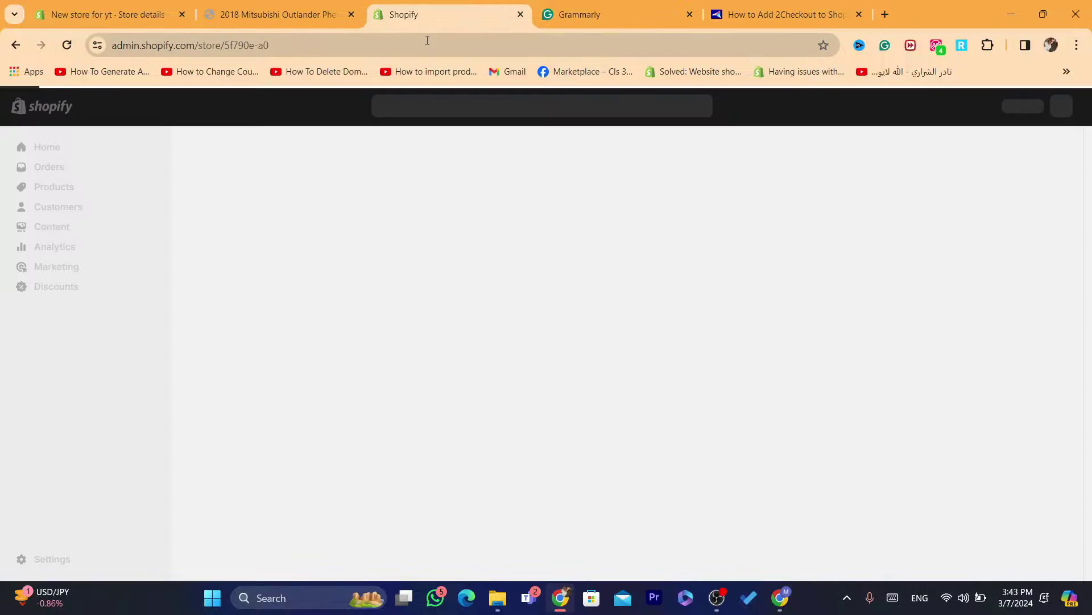
left_click(427, 42)
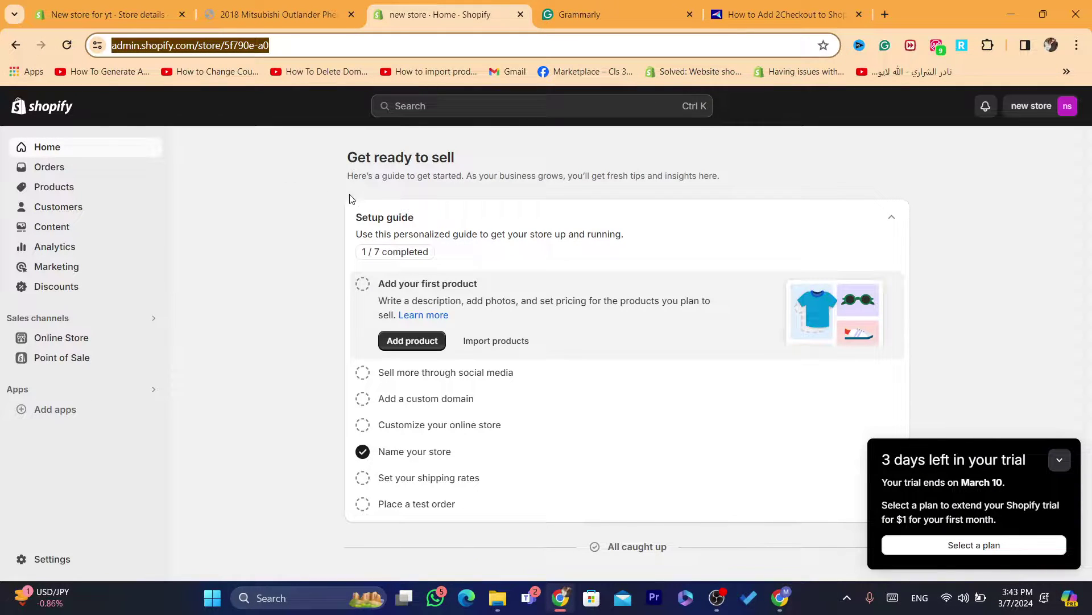
Go to Settings > Payments and scroll to the Supported payment methods section
left_click(67, 560)
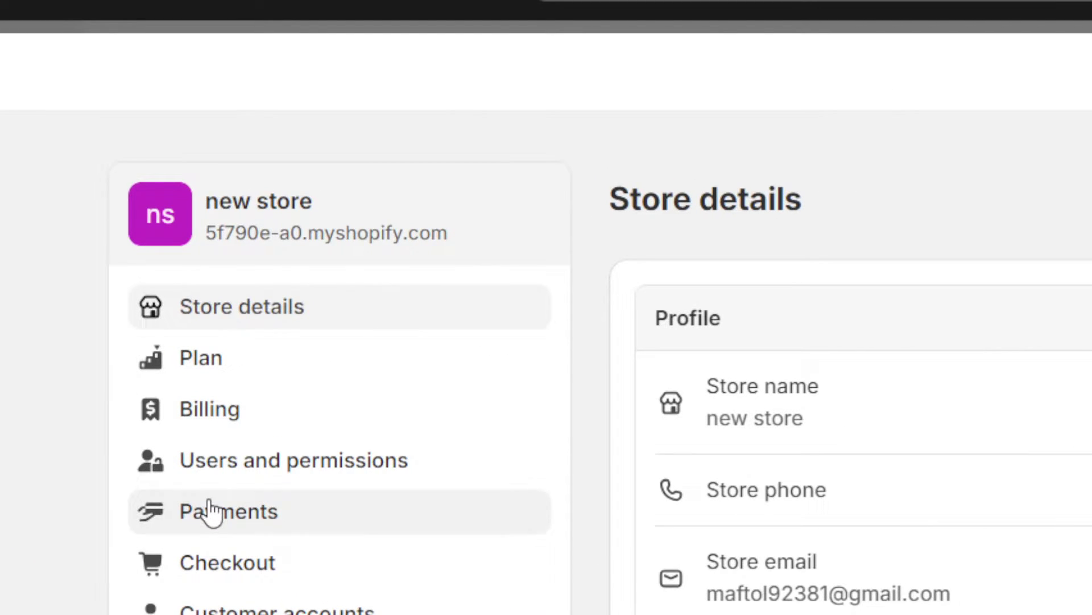
left_click(210, 504)
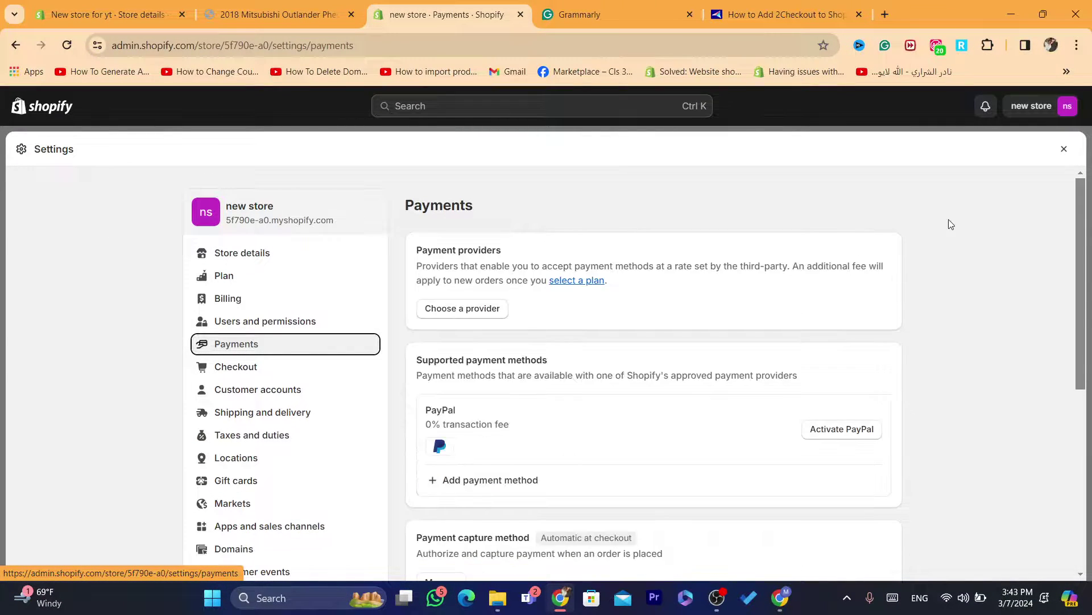
left_click_drag(1083, 220, 1083, 267)
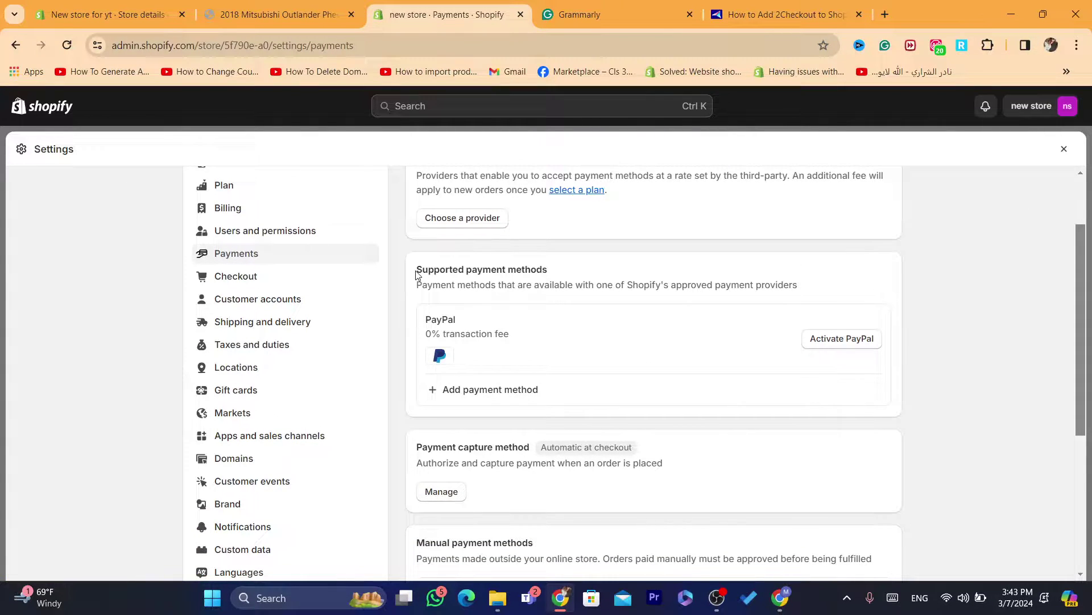
left_click_drag(417, 275, 541, 268)
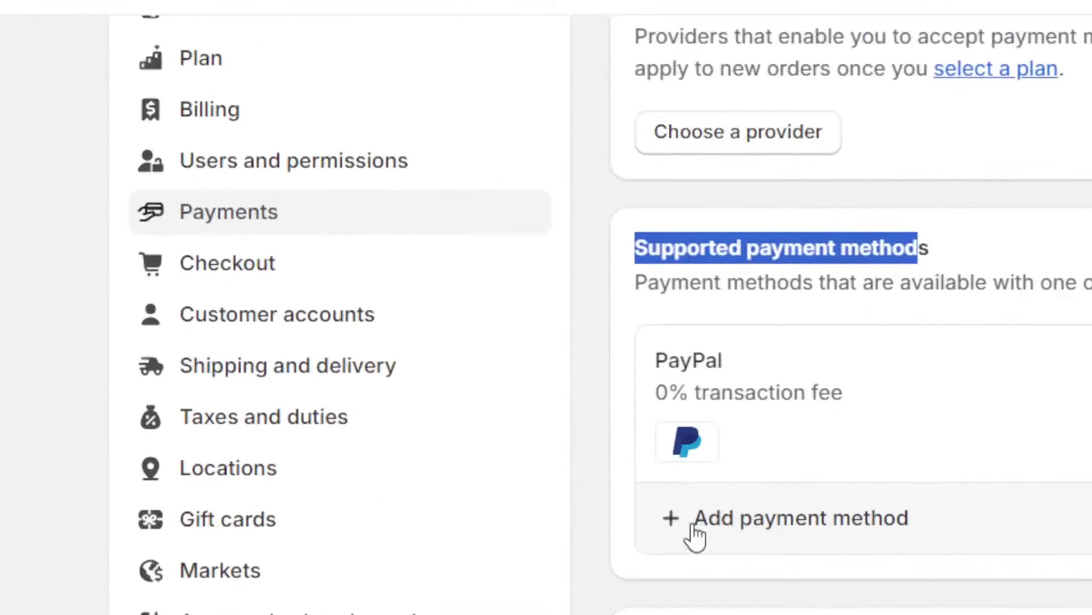
Search payment methods by provider for '2' and select 2Checkout Convert Plus (by Verifone)
left_click(768, 522)
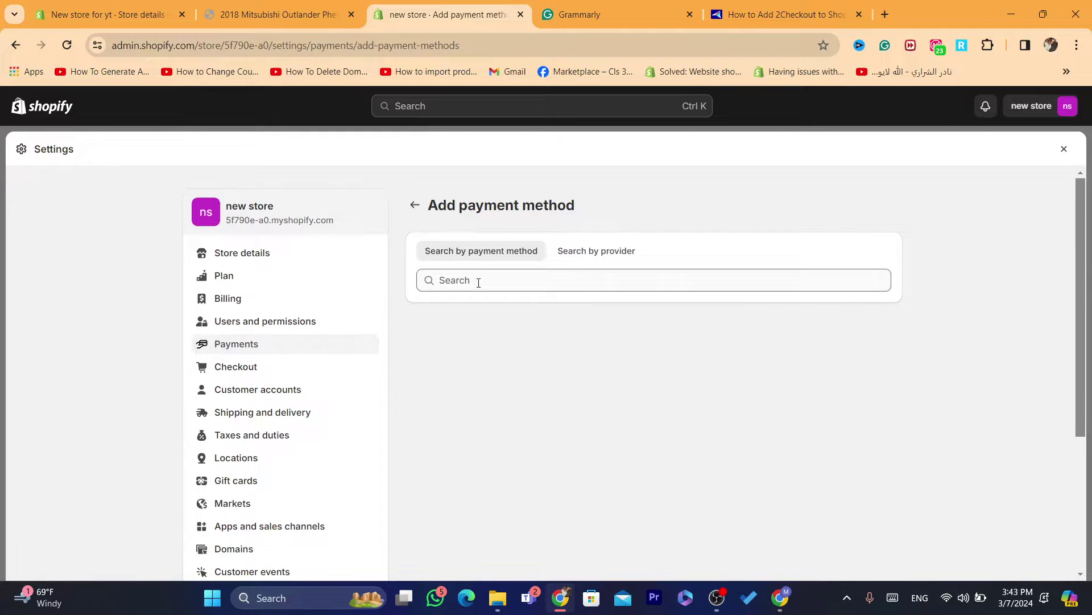
left_click(480, 287)
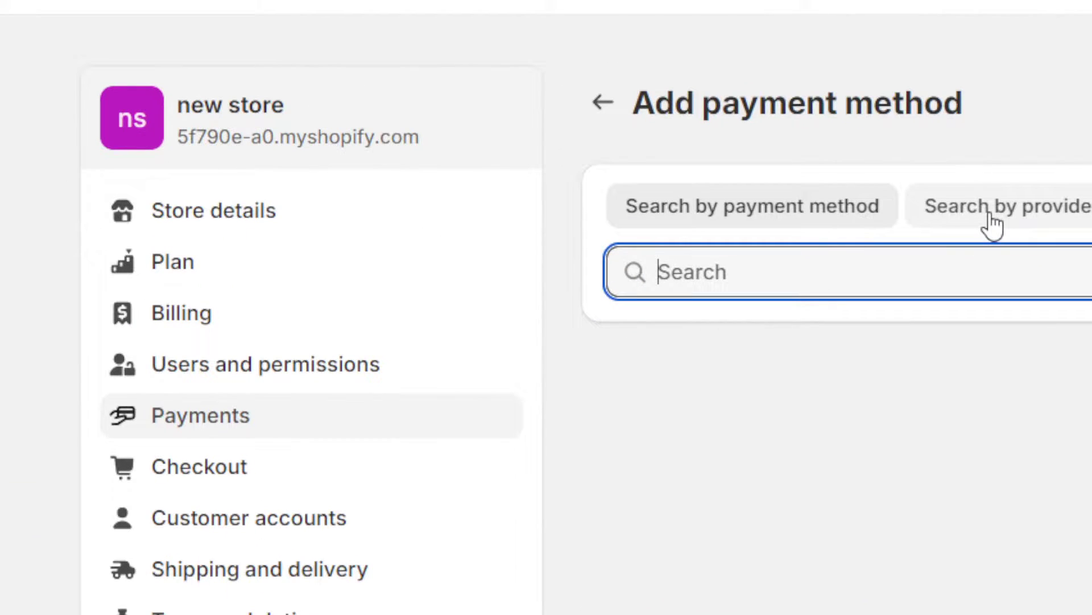
left_click(588, 259)
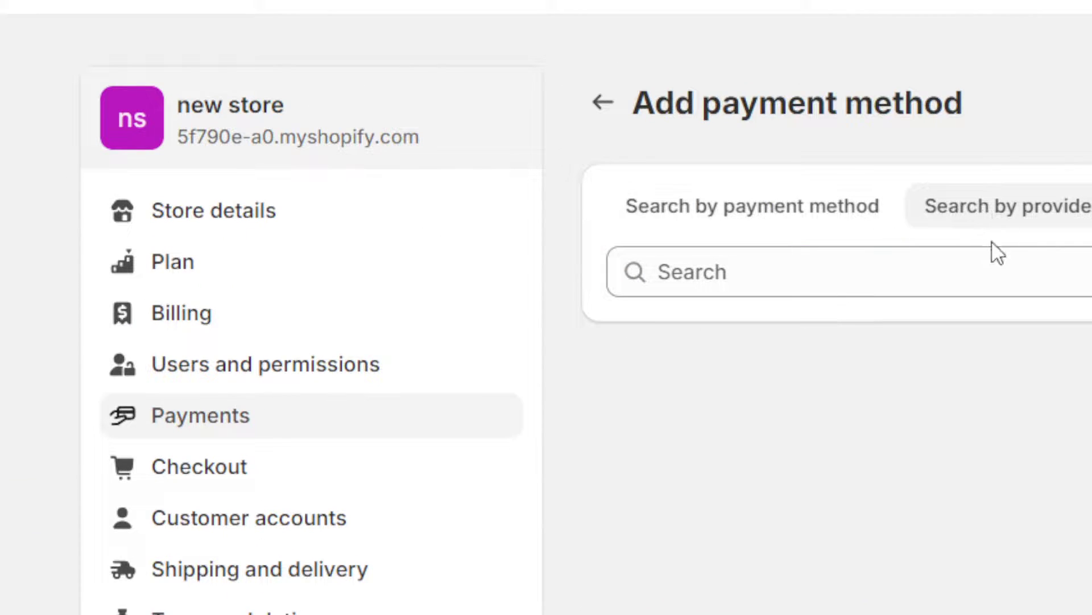
left_click(990, 282)
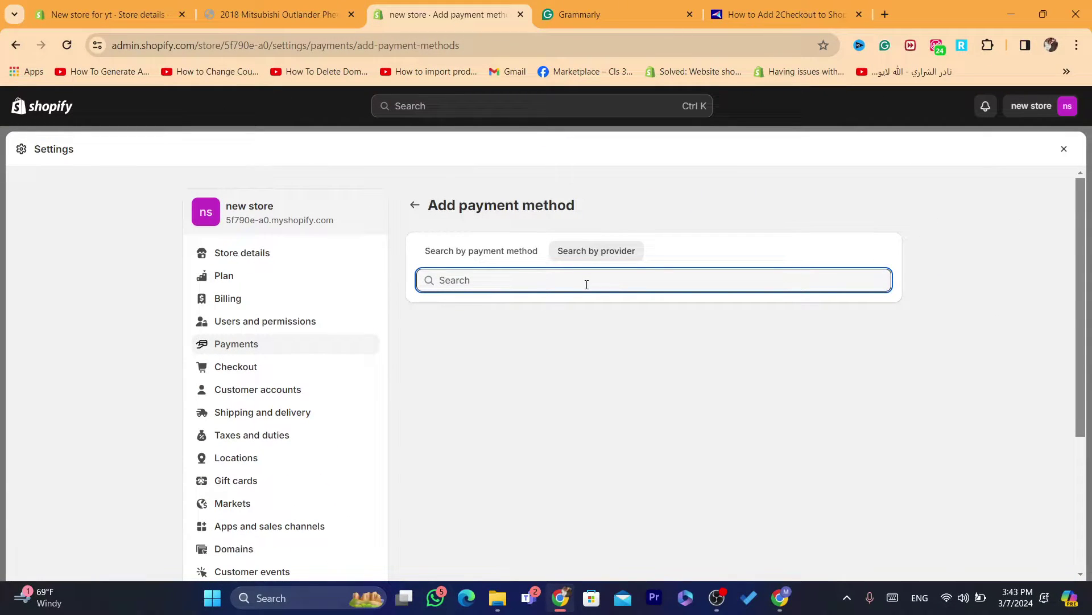
type("2")
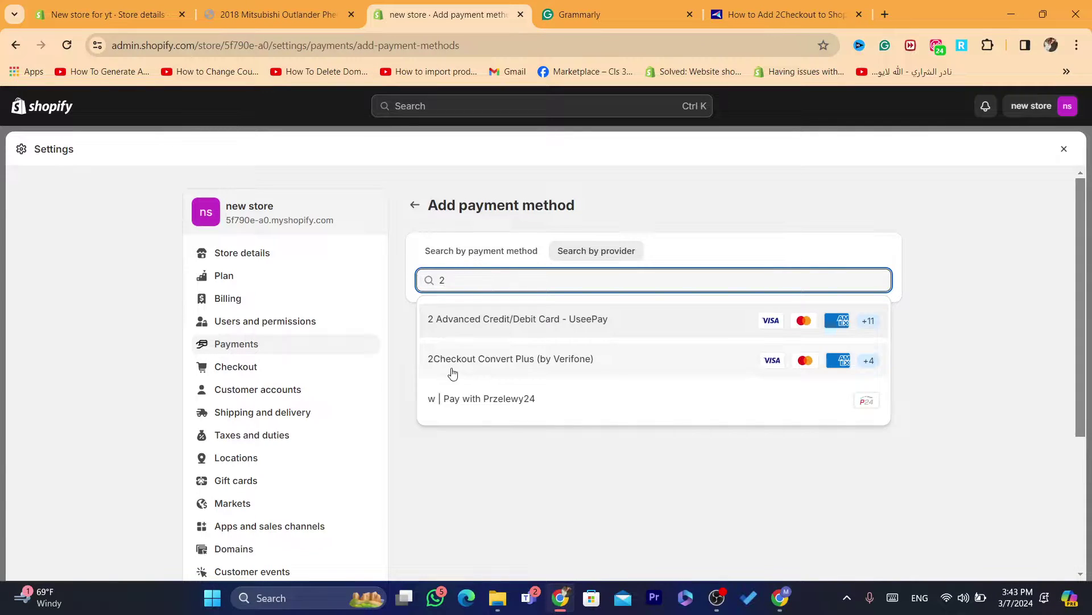
left_click(514, 364)
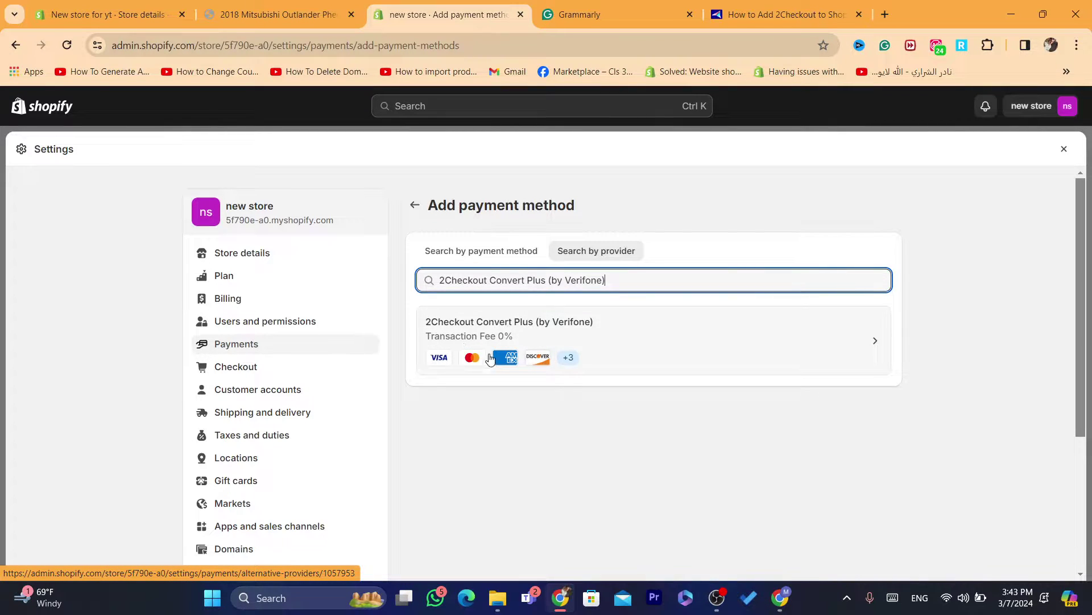
Install the 2Checkout Convert Plus provider and approve the app's permissions
left_click(568, 360)
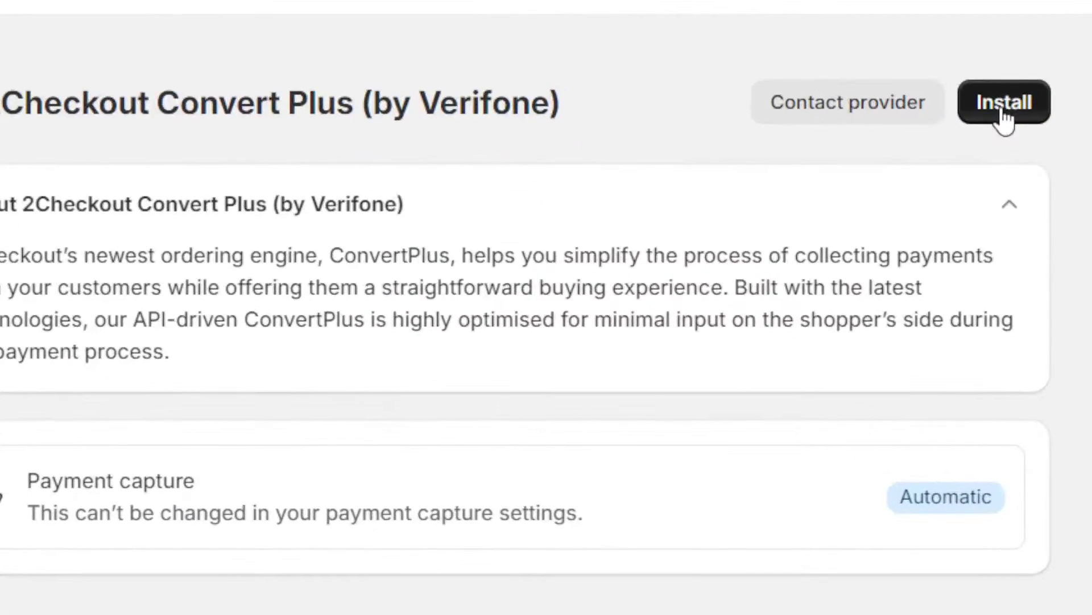
left_click(1003, 113)
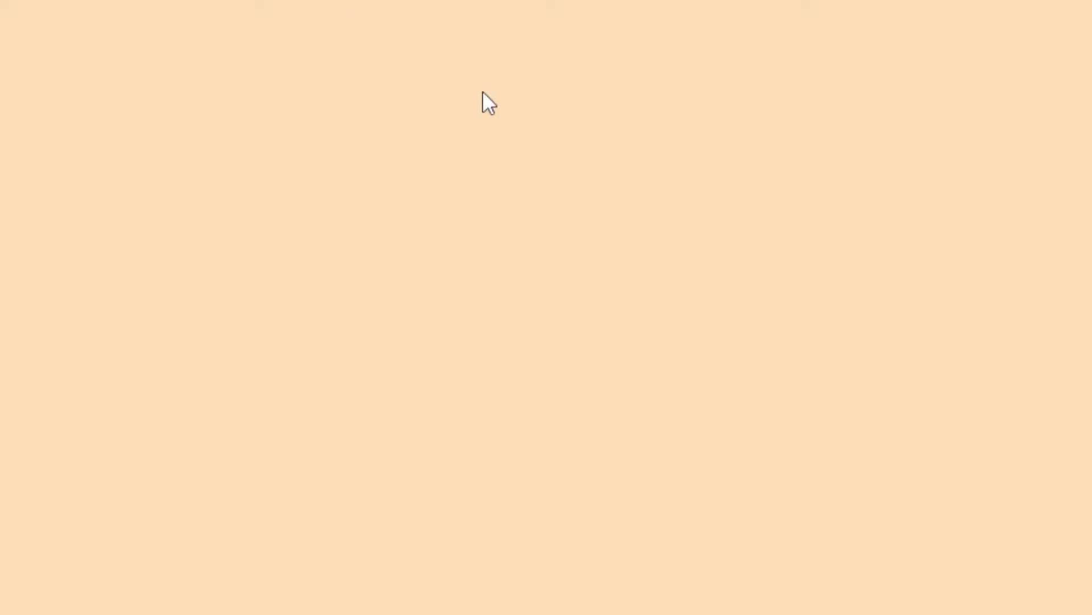
triple_click(227, 91)
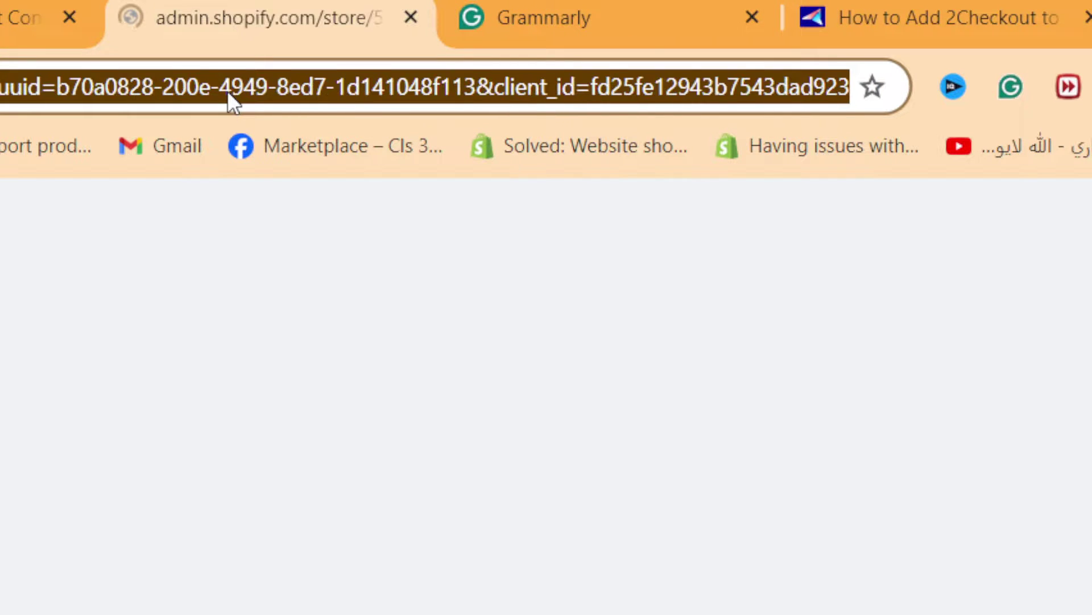
left_click(227, 90)
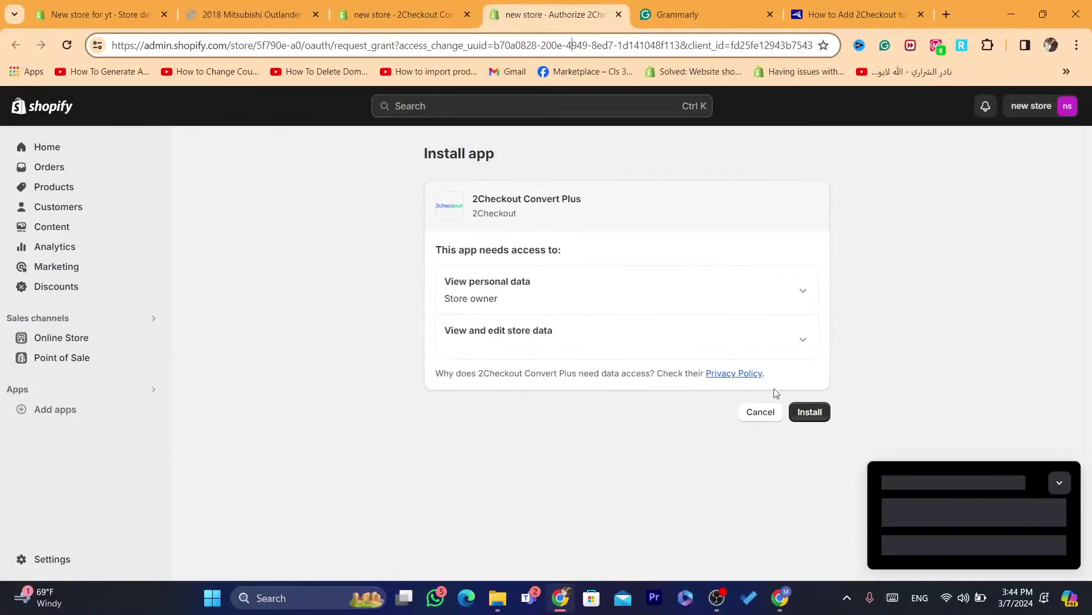
left_click(811, 413)
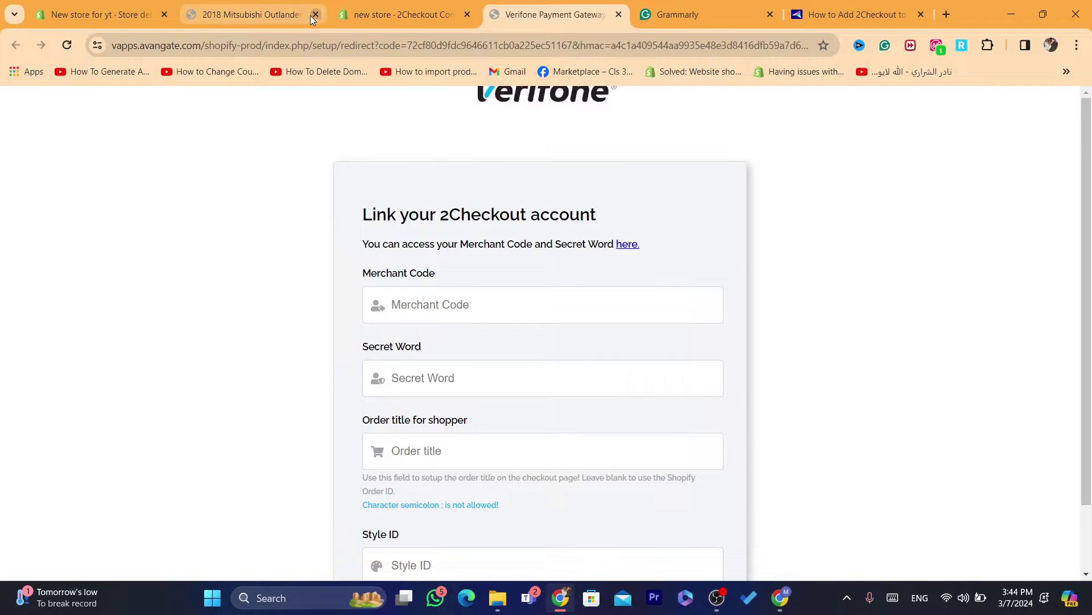
Close the unrelated tabs and step through the linking form's Merchant Code, Secret Word, Order title and Style ID fields
left_click(316, 14)
left_click(315, 14)
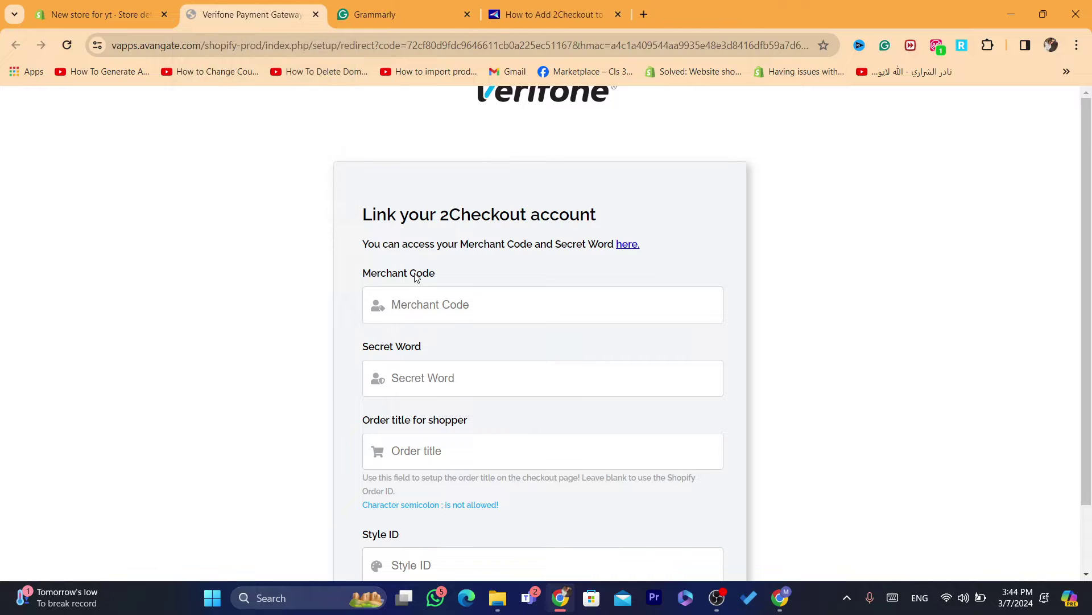
left_click_drag(1090, 185, 1091, 226)
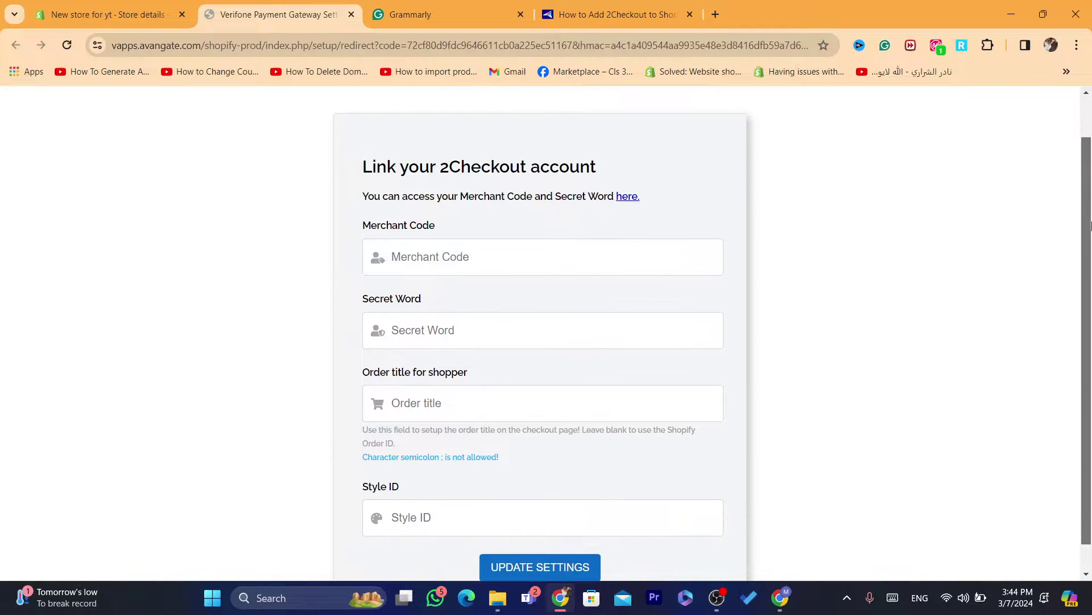
left_click(475, 263)
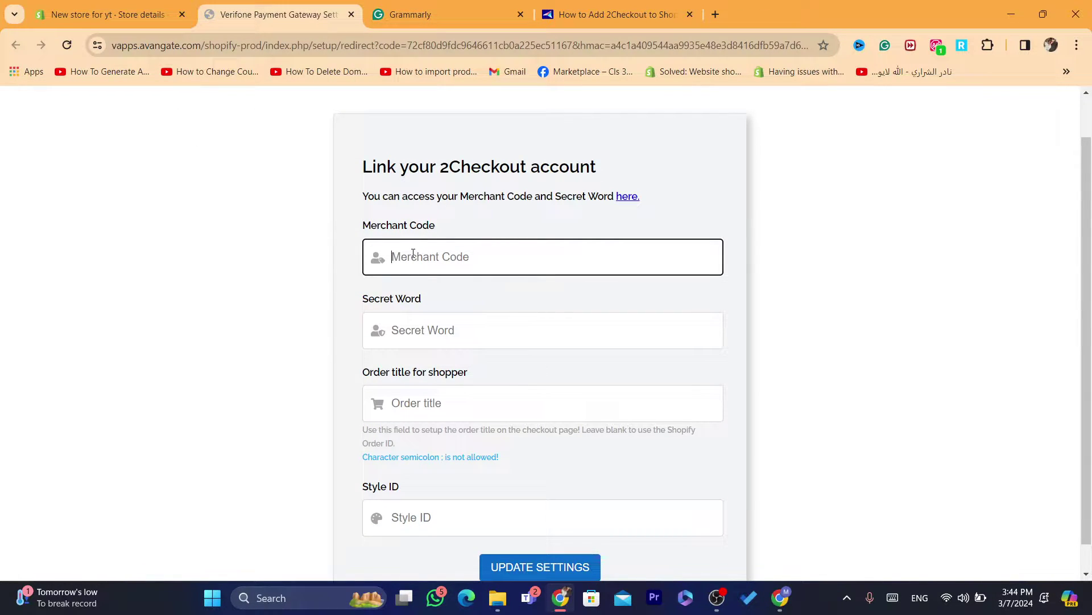
left_click(440, 339)
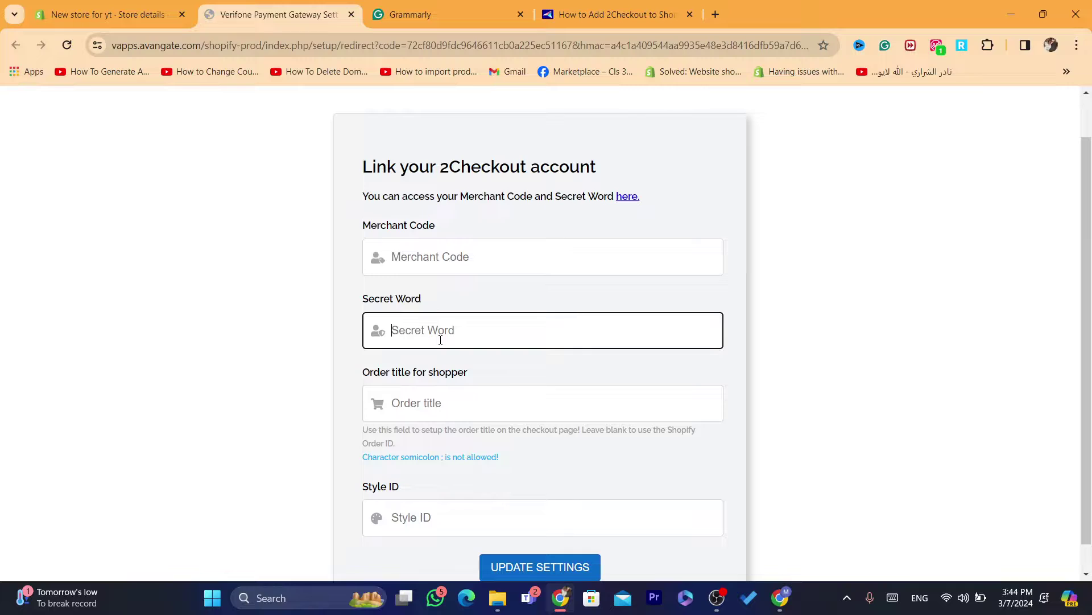
left_click(440, 409)
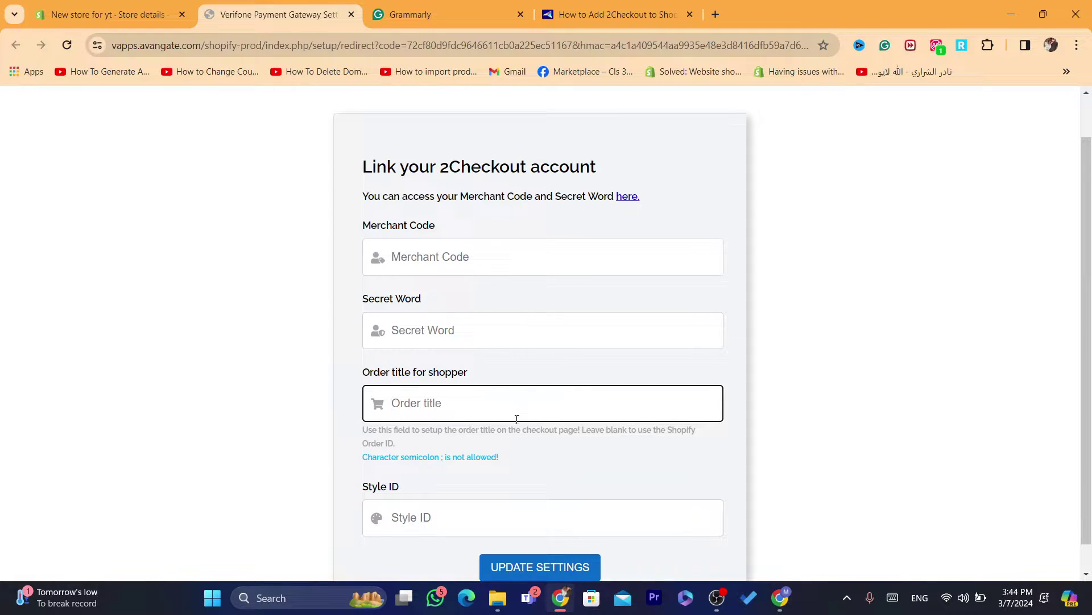
left_click(442, 518)
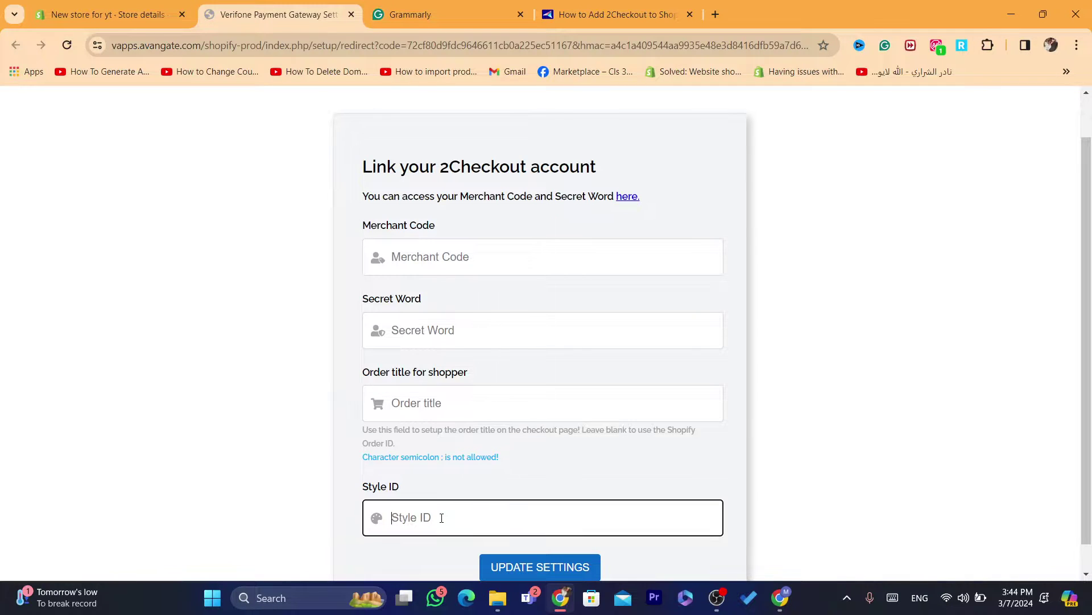
Recheck the fields and the Style ID 'Leave blank' hint, then switch to the 2Checkout guide tab
left_click(429, 248)
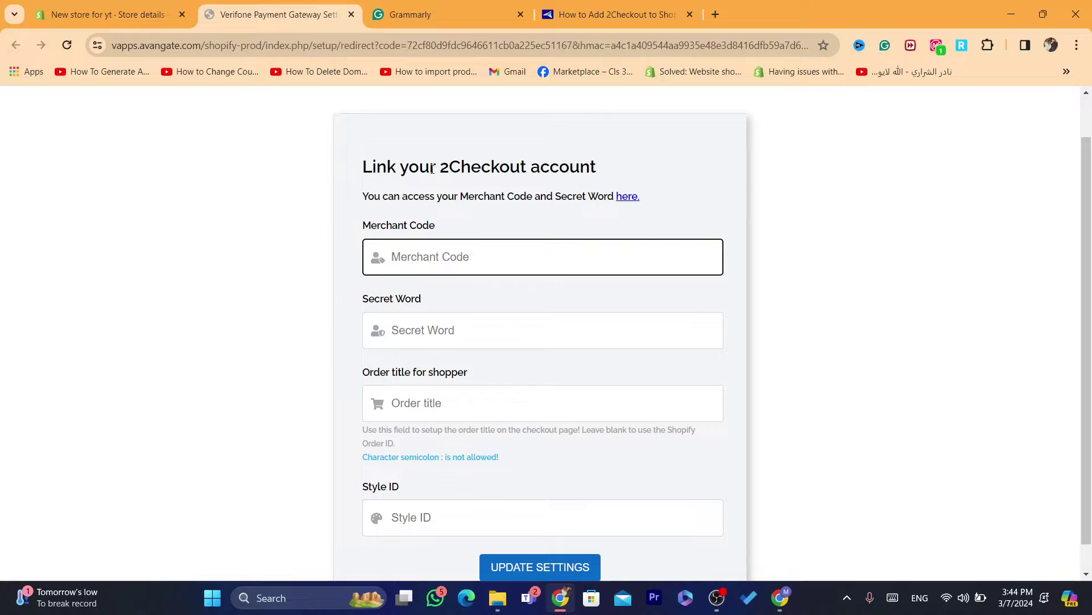
left_click(414, 338)
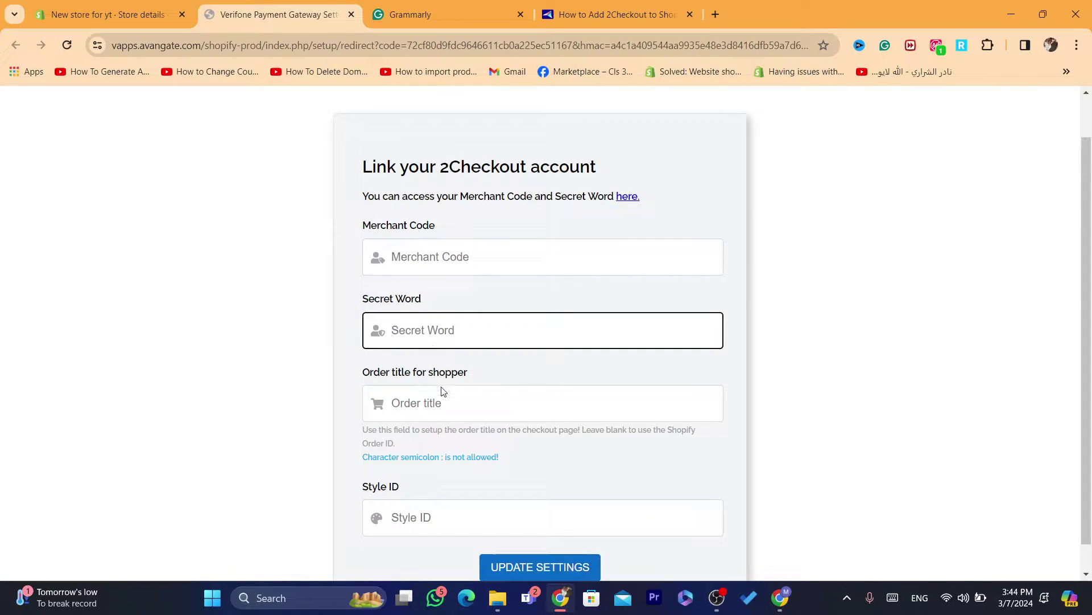
left_click(423, 518)
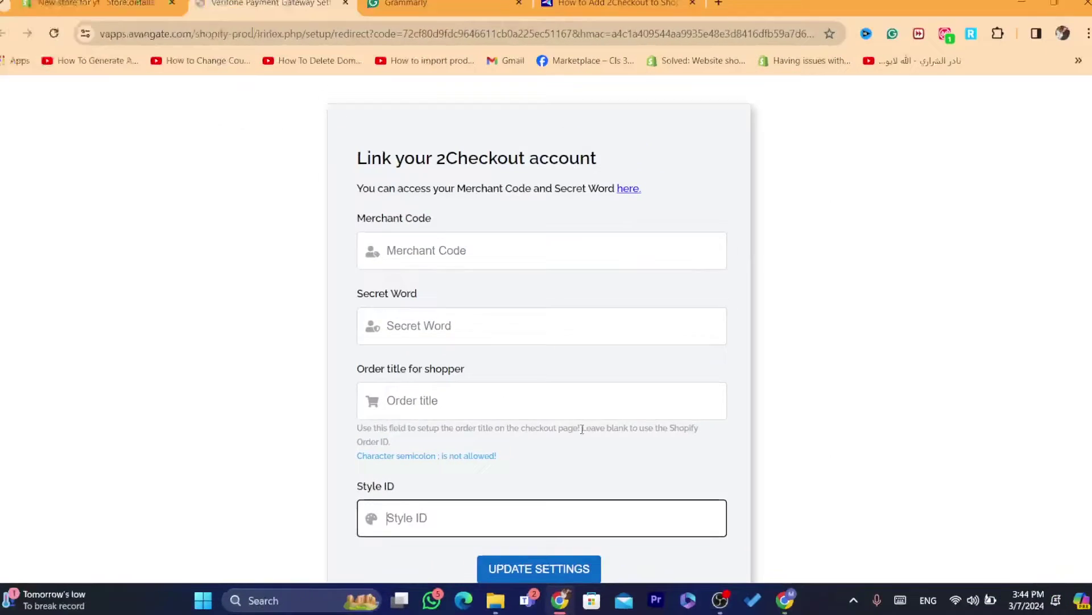
left_click_drag(580, 429, 651, 443)
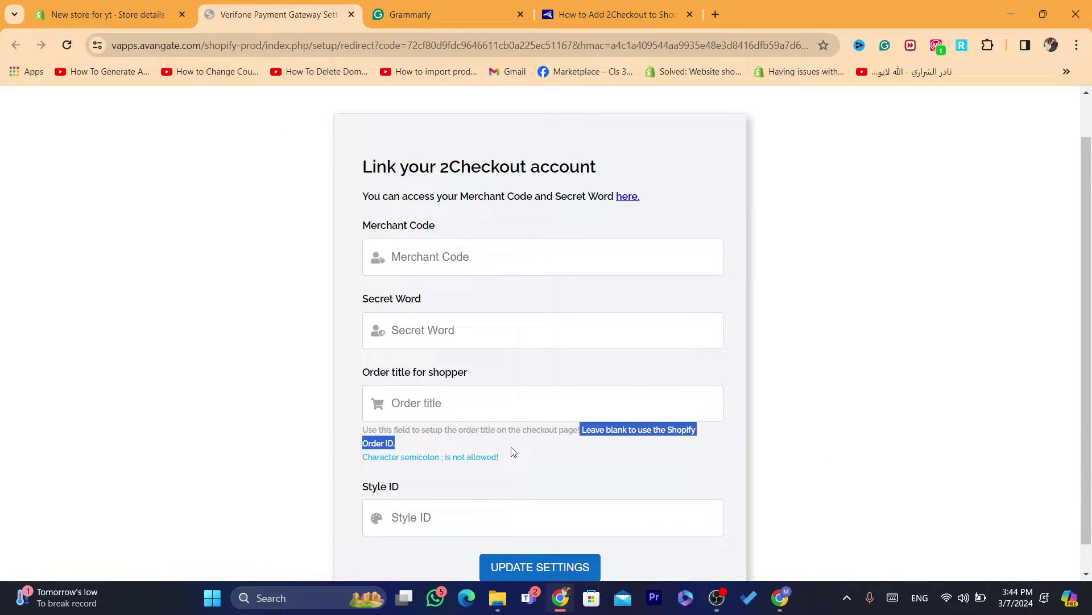
left_click(369, 394)
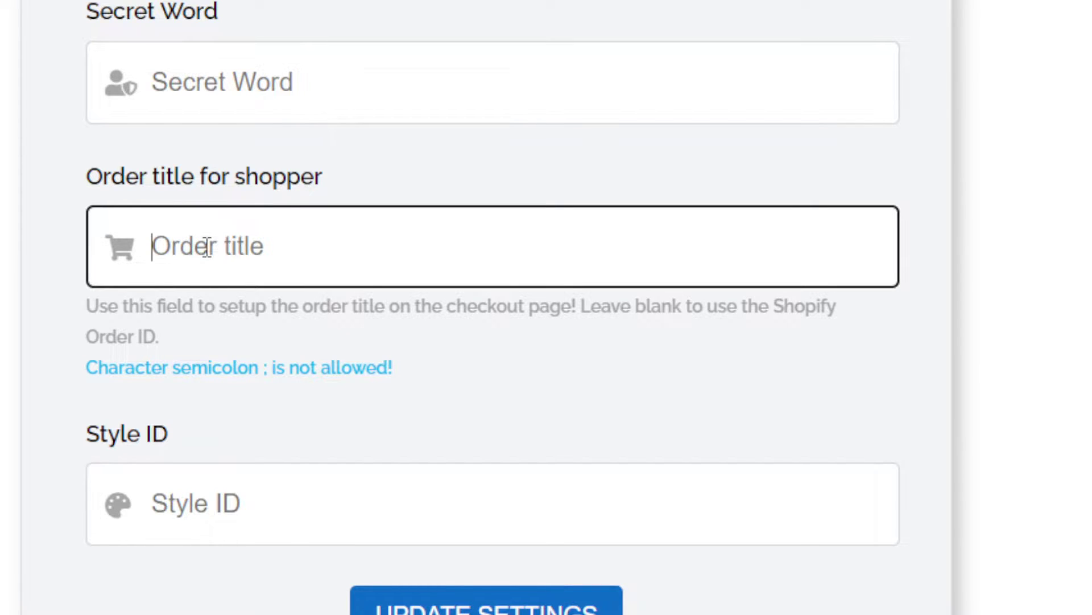
left_click(449, 322)
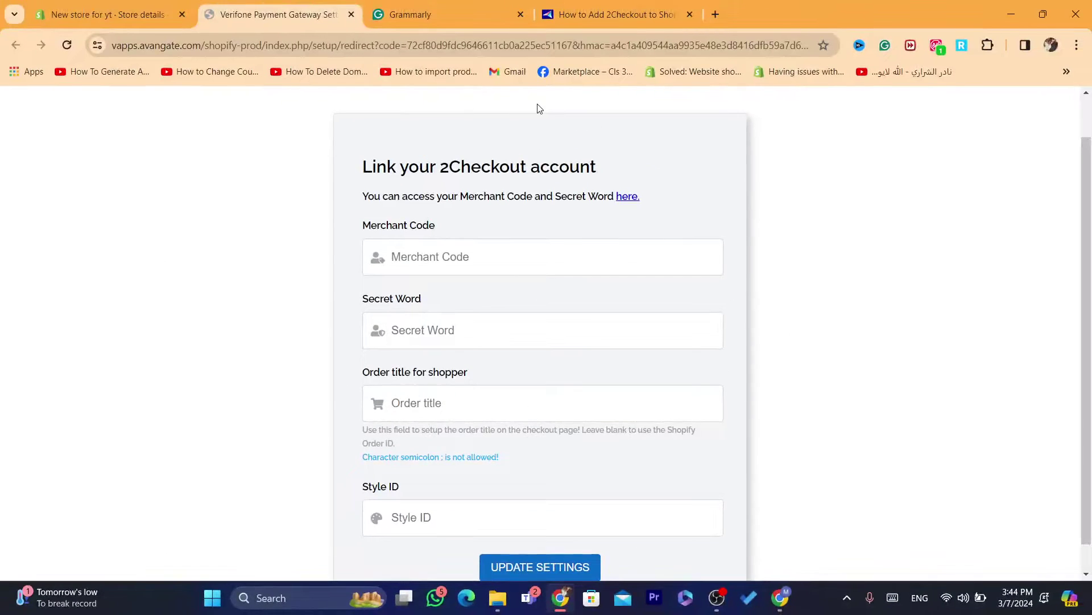
left_click(626, 5)
Search Google for '2Checkout account' and open the 2Checkout login result
left_click(575, 36)
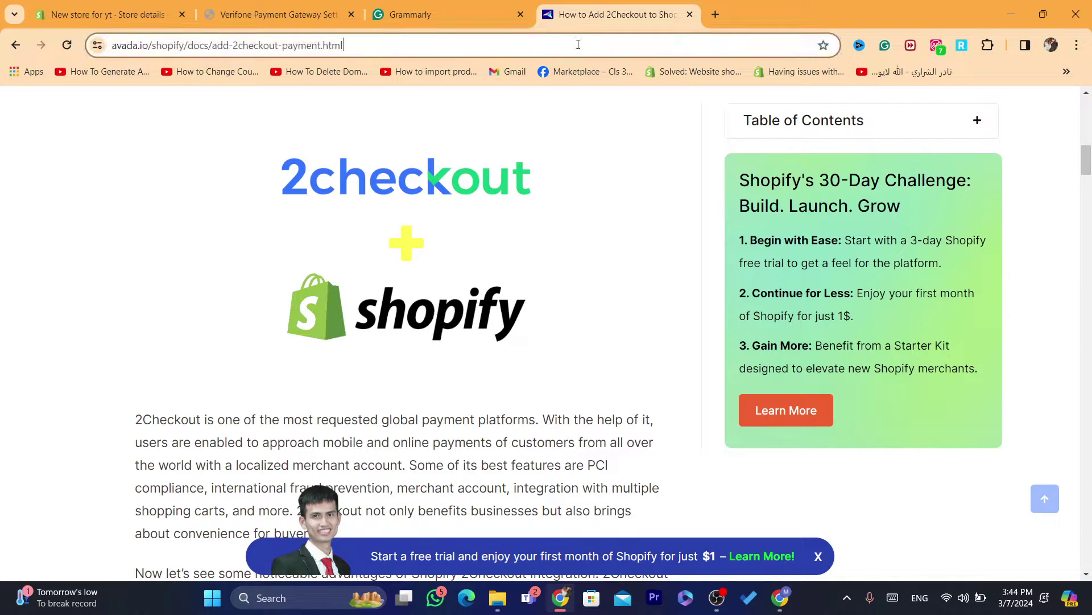
type("s")
key("BackSpace")
key("BackSpace")
type("2Checkout account")
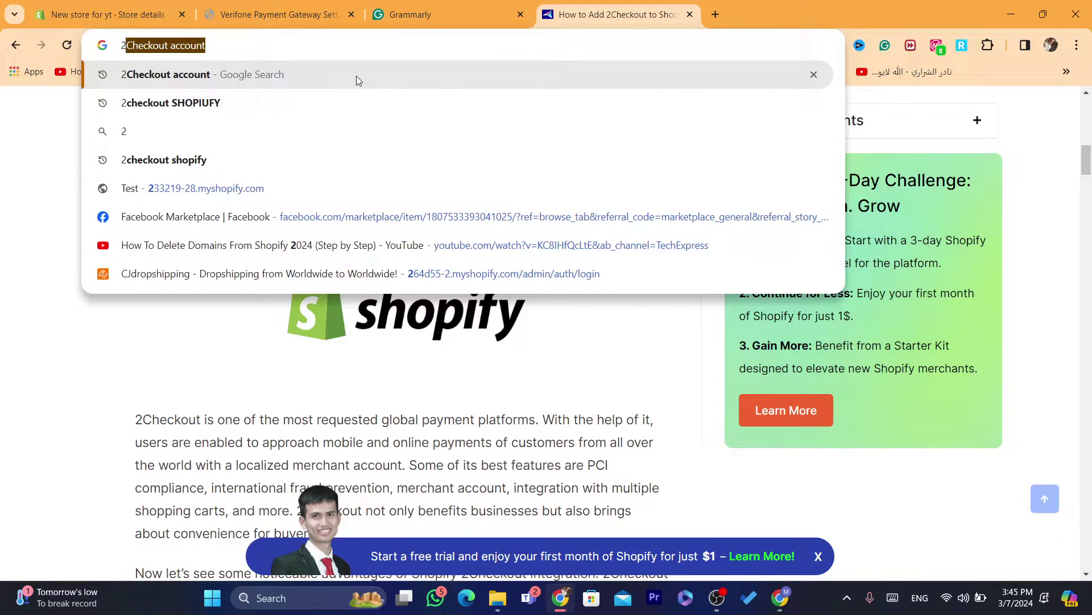
left_click(356, 76)
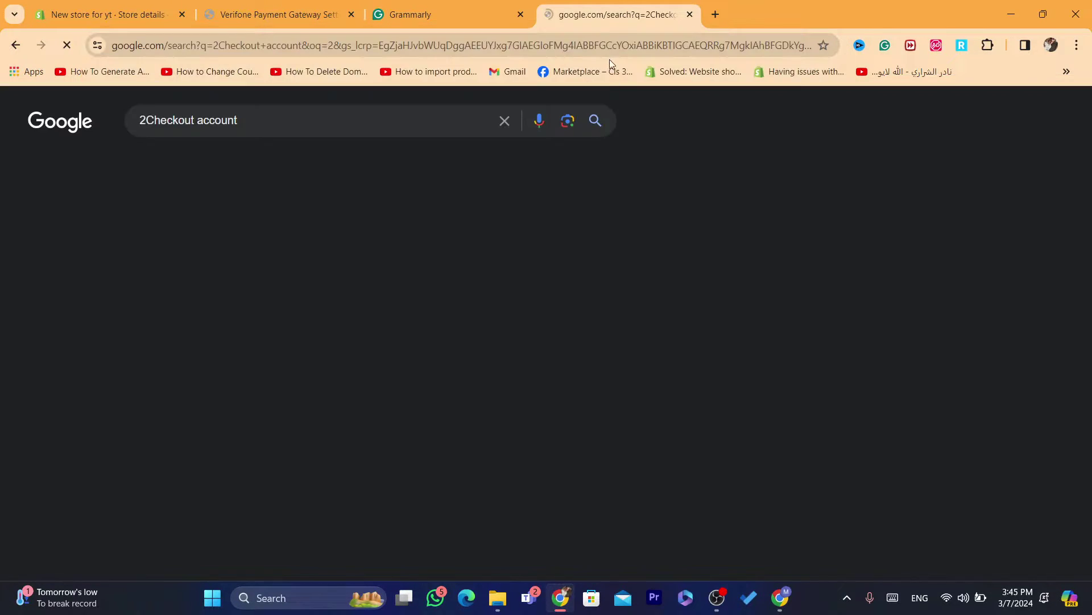
left_click(163, 266)
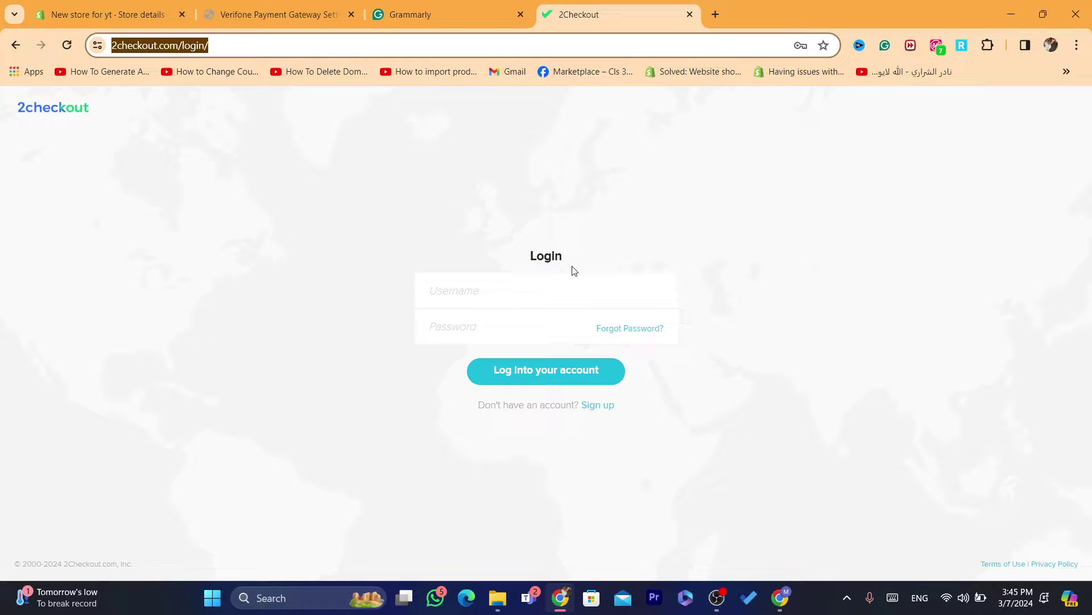
Attempt login with the saved 2Checkout credentials, then go to Sign up after the error
left_click(503, 291)
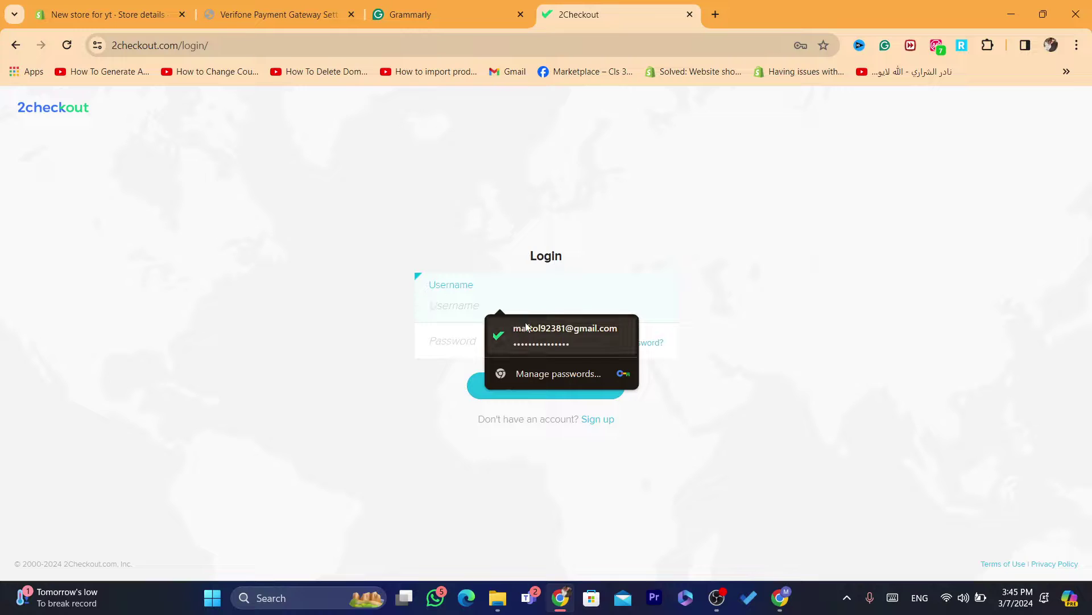
left_click(525, 322)
type("••••")
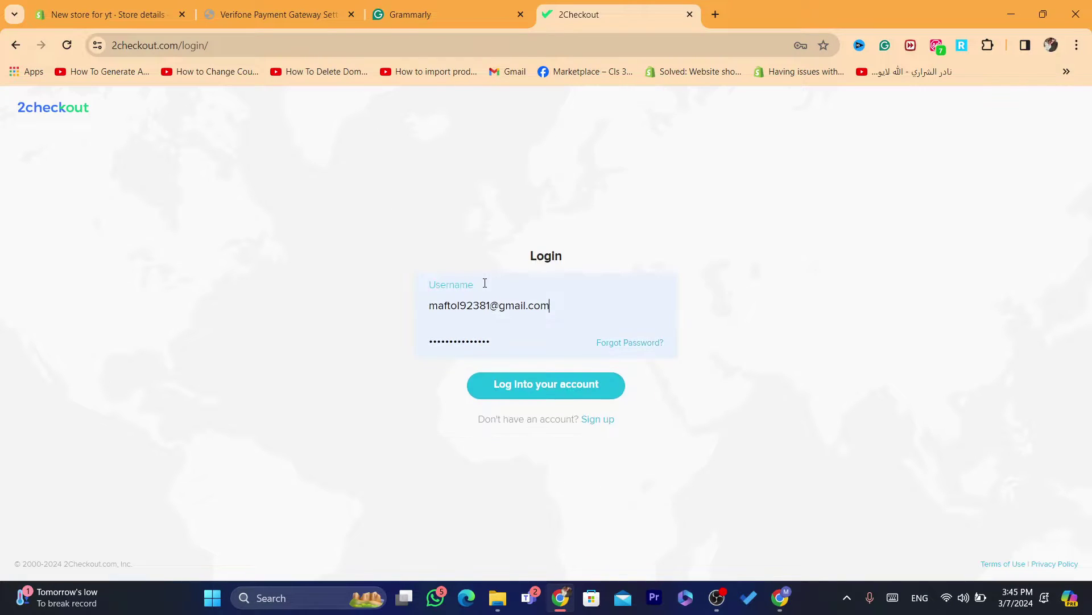
left_click(568, 385)
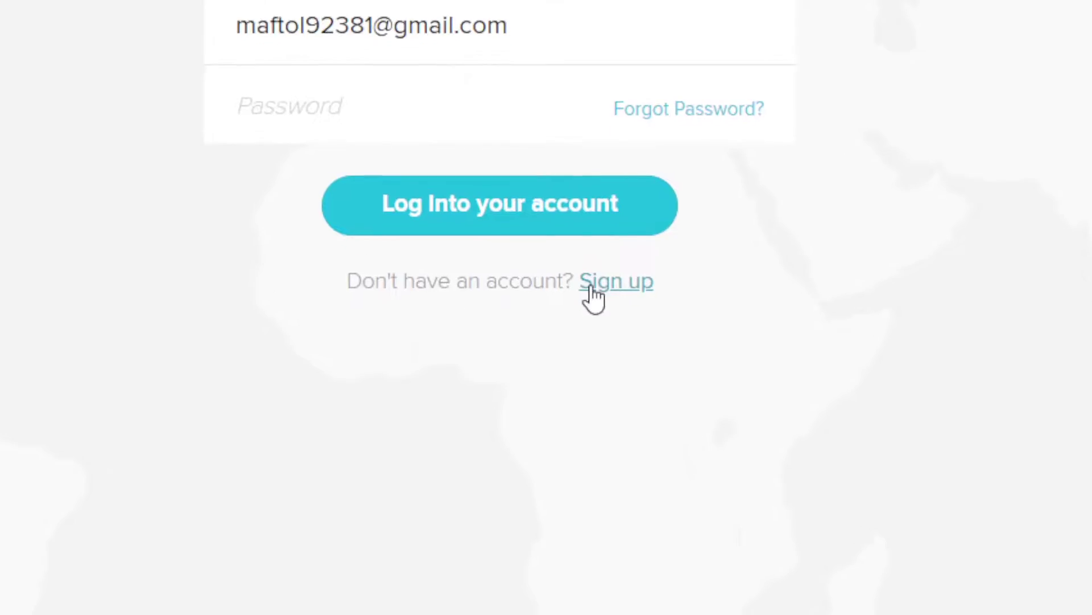
left_click(592, 287)
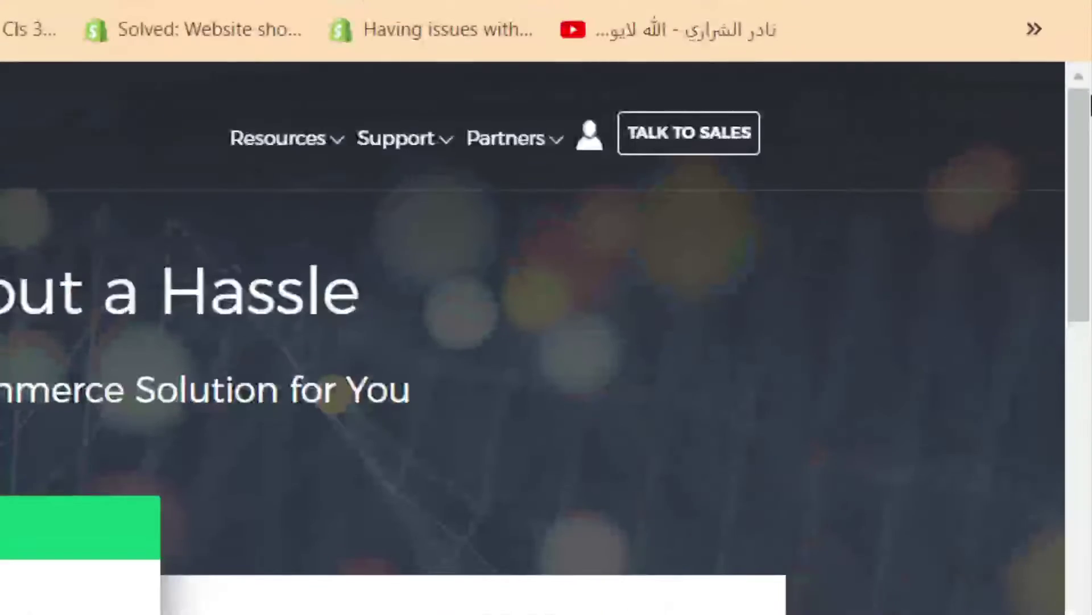
Scroll to the plan cards and highlight the 2SELL price of 3.5% + $0.35
scroll(1091, 143, "down", 3)
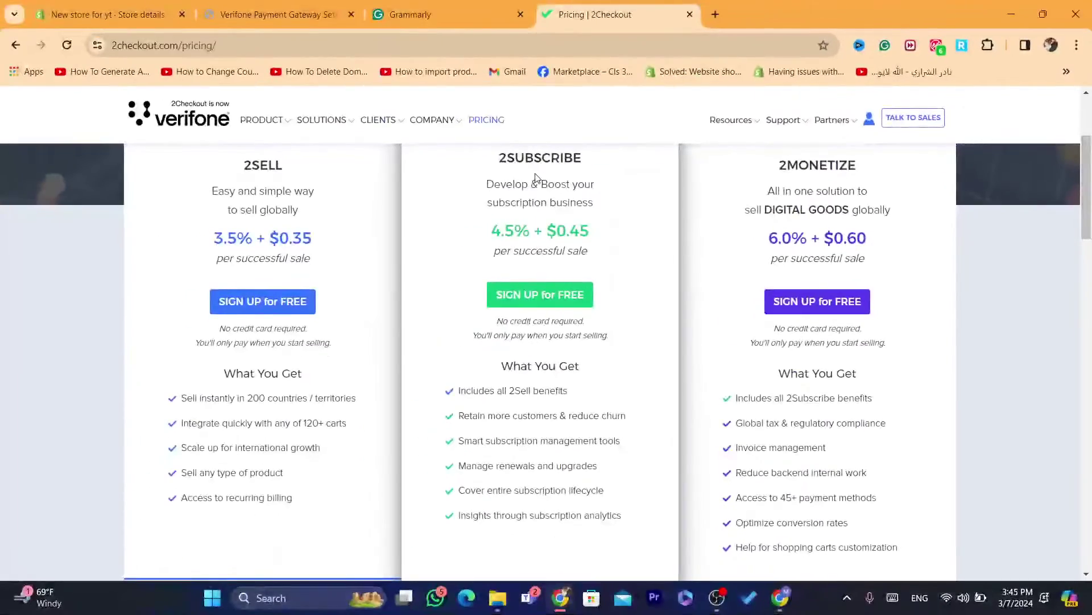
left_click_drag(498, 159, 763, 122)
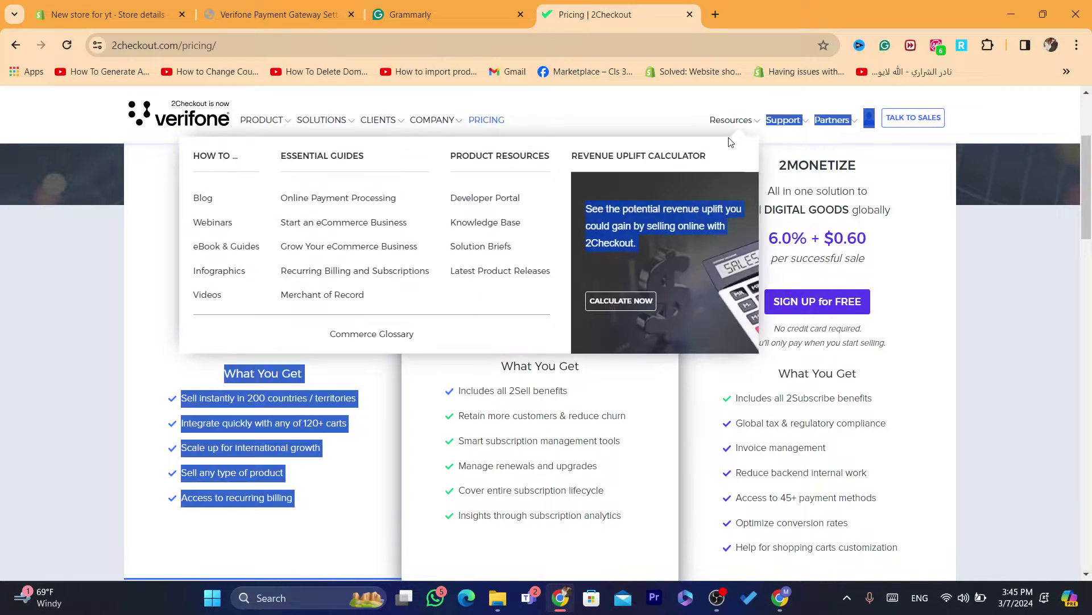
left_click(828, 179)
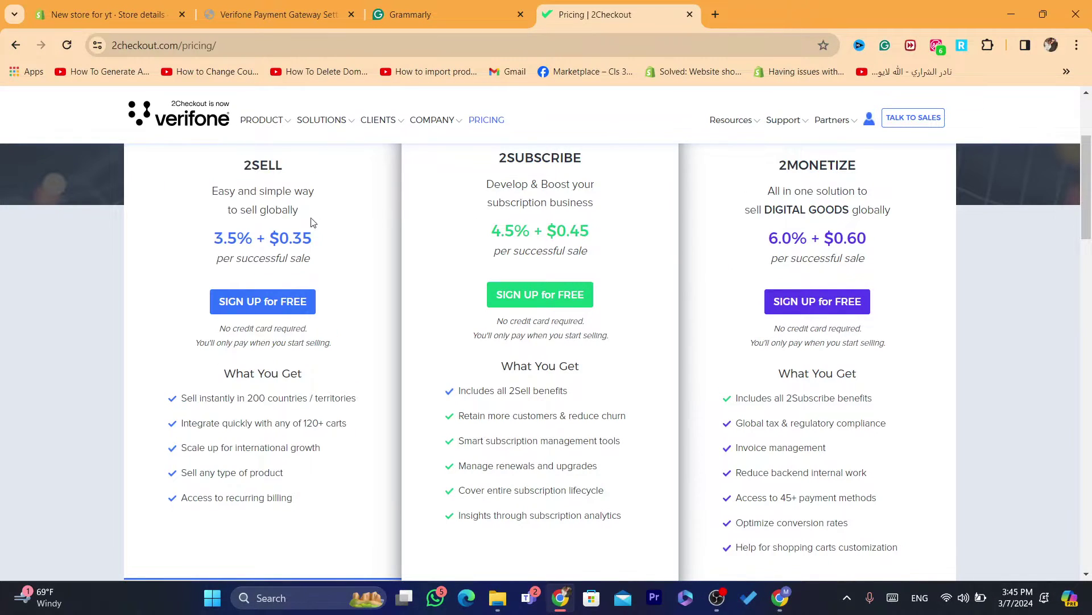
left_click_drag(238, 171, 314, 169)
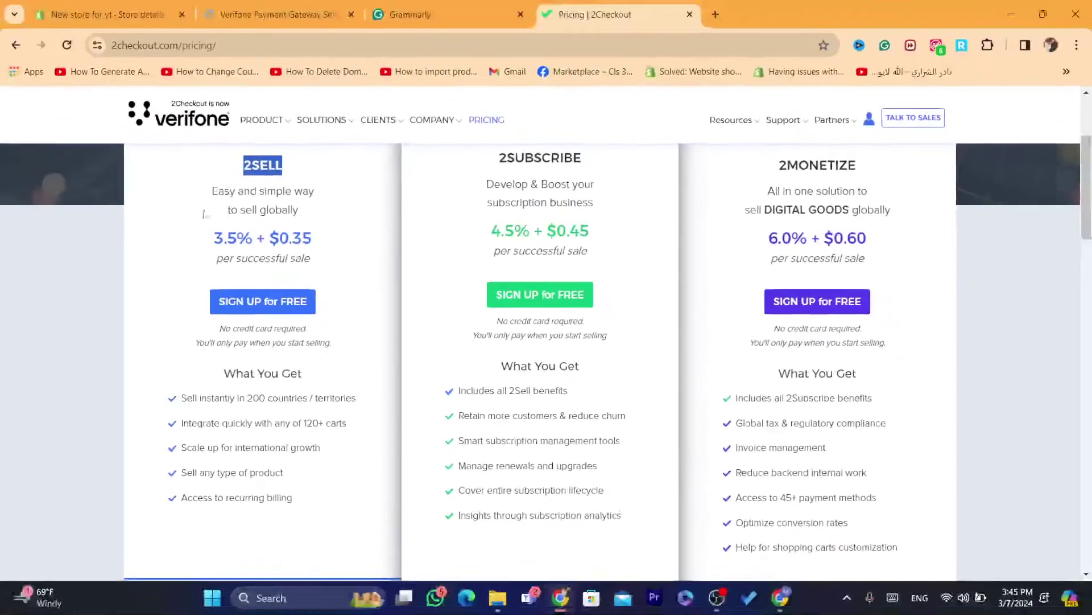
left_click(38, 103)
left_click_drag(194, 193, 332, 232)
left_click(203, 258)
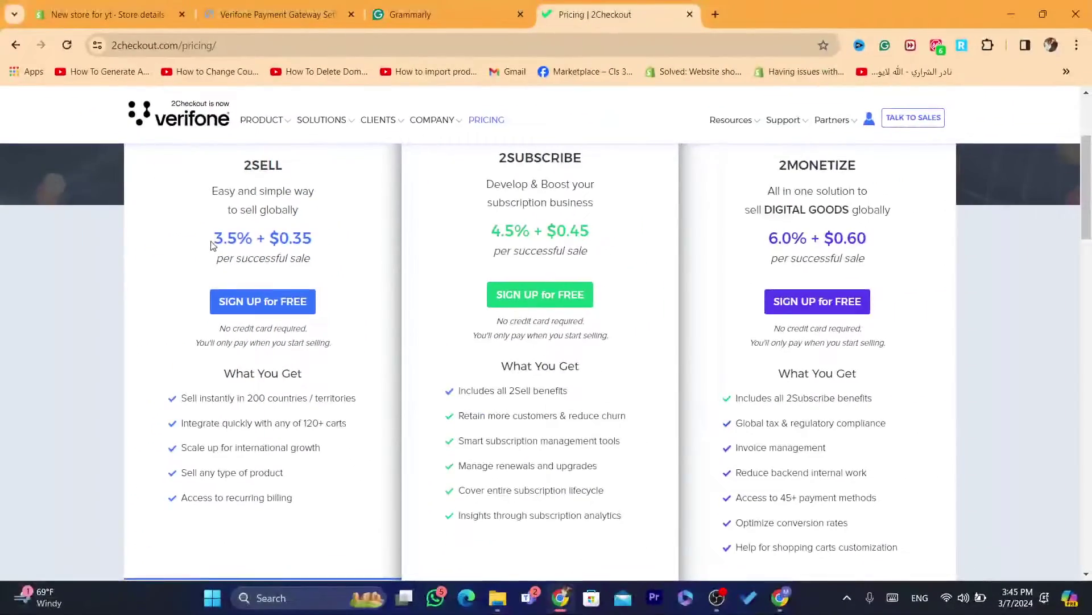
left_click_drag(123, 212, 325, 240)
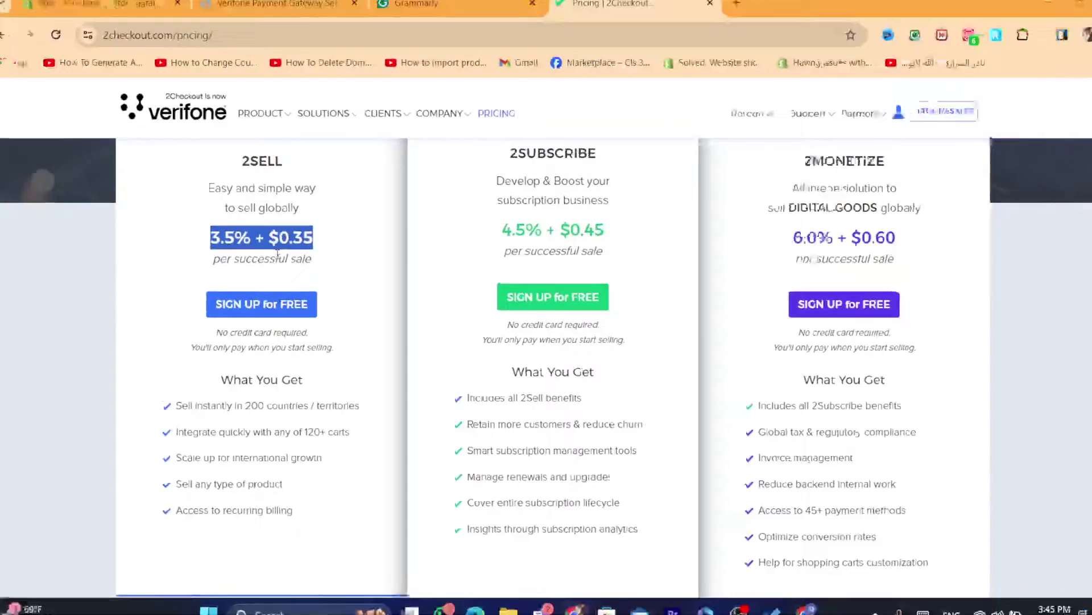
left_click(266, 246)
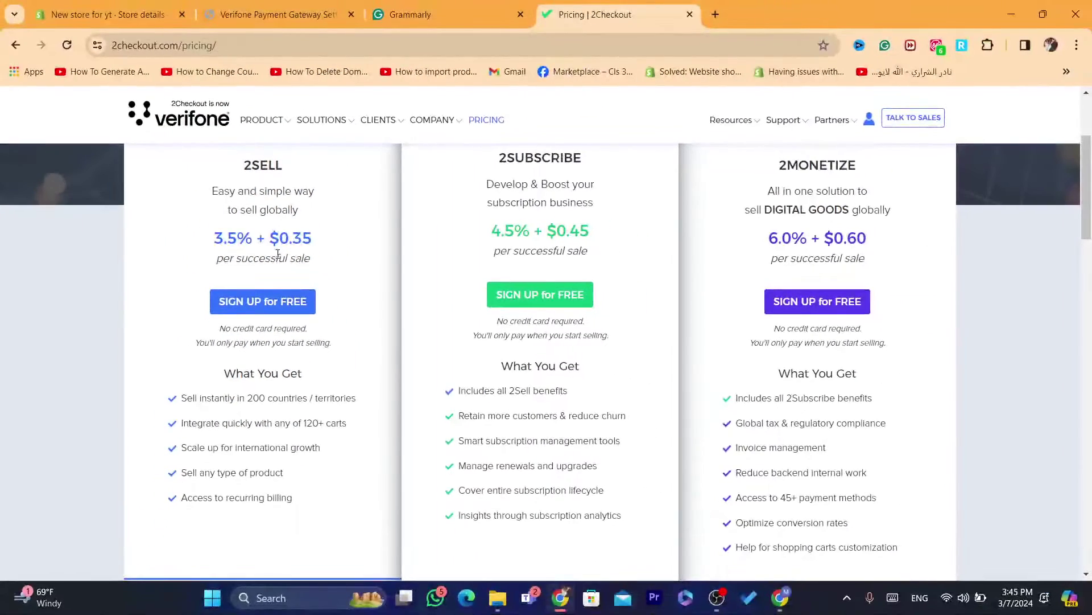
left_click_drag(194, 246, 304, 231)
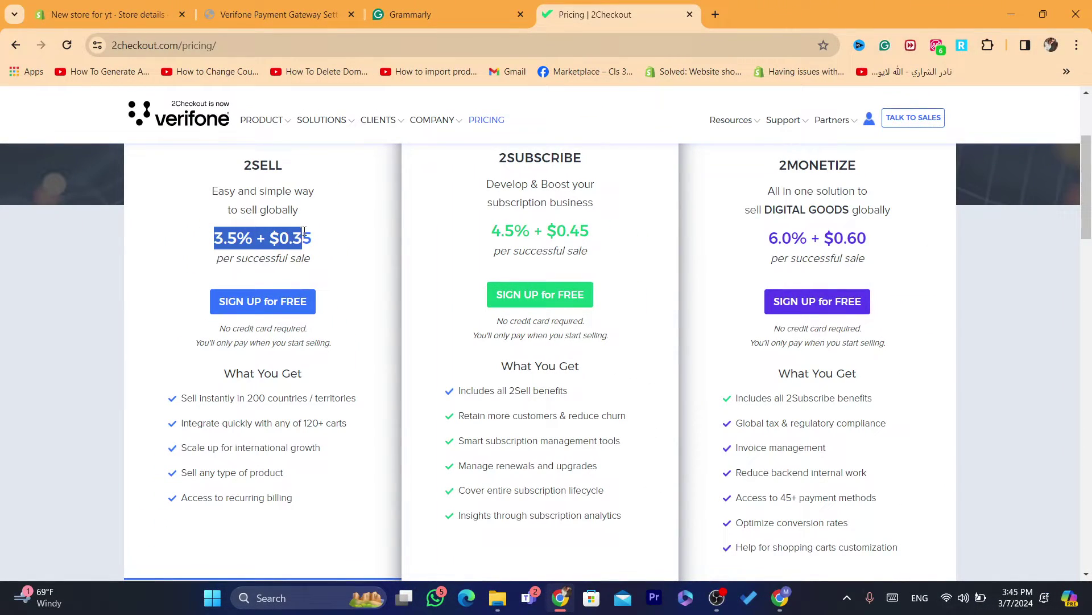
left_click(304, 231)
left_click_drag(212, 239, 334, 234)
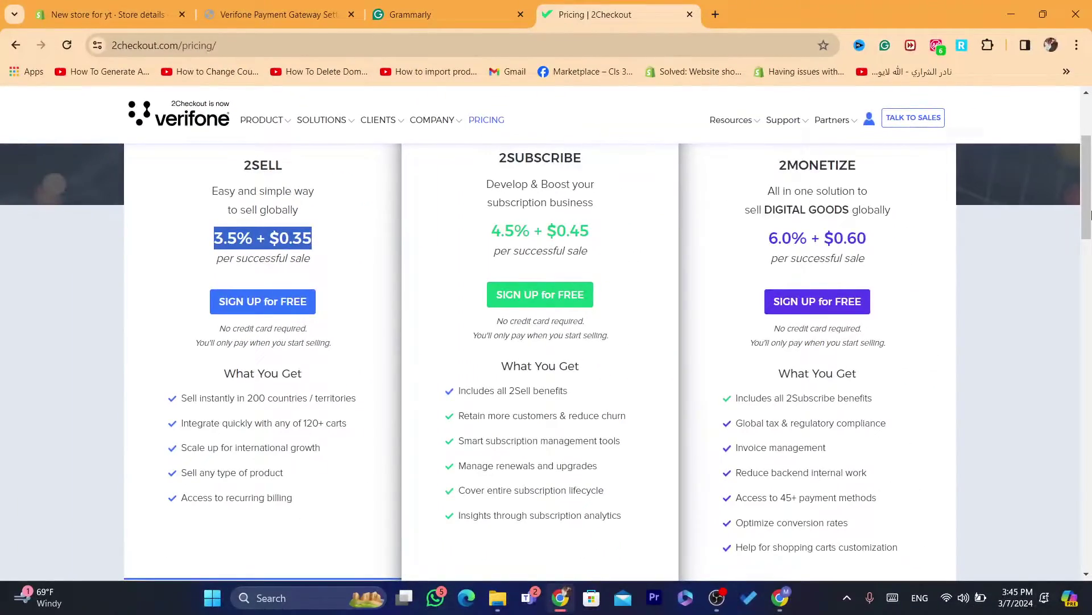
scroll(904, 163, "up", 1)
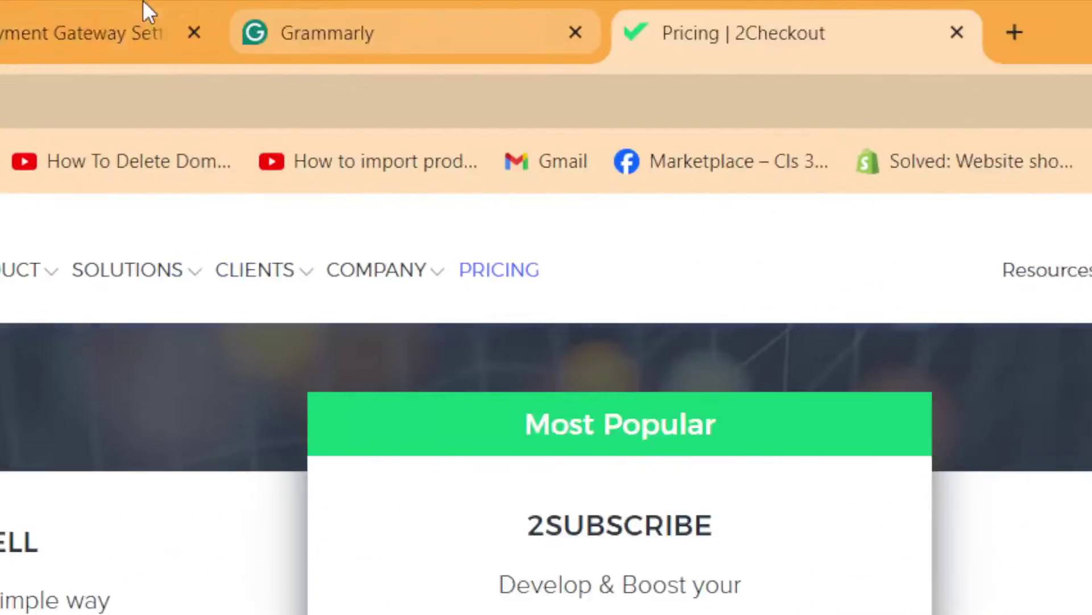
Return to the Verifone setup tab and highlight the Merchant Code and Secret Word labels
left_click(294, 9)
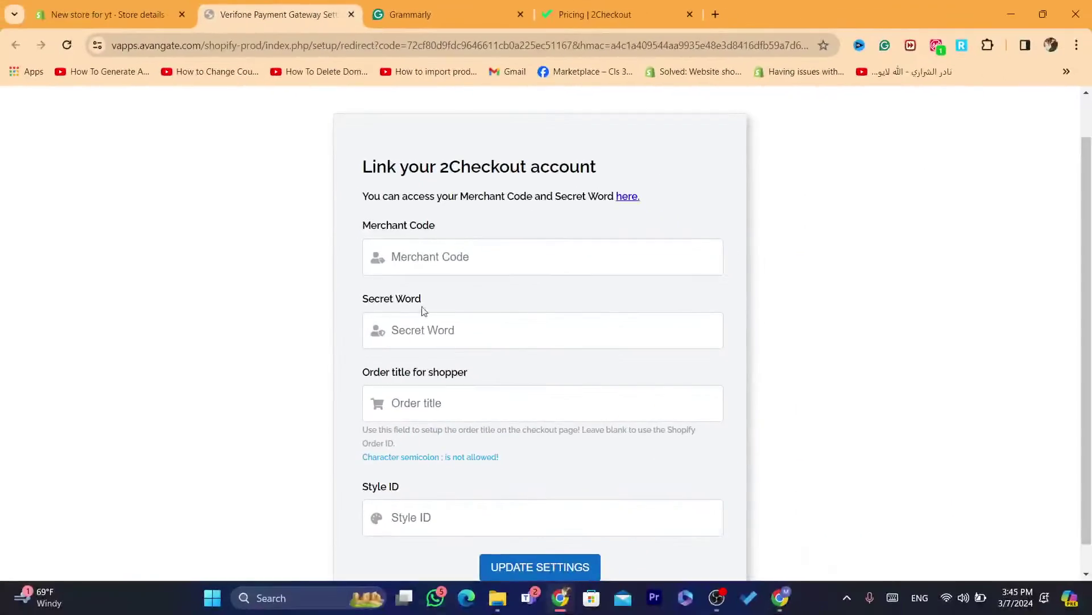
left_click_drag(357, 298, 432, 259)
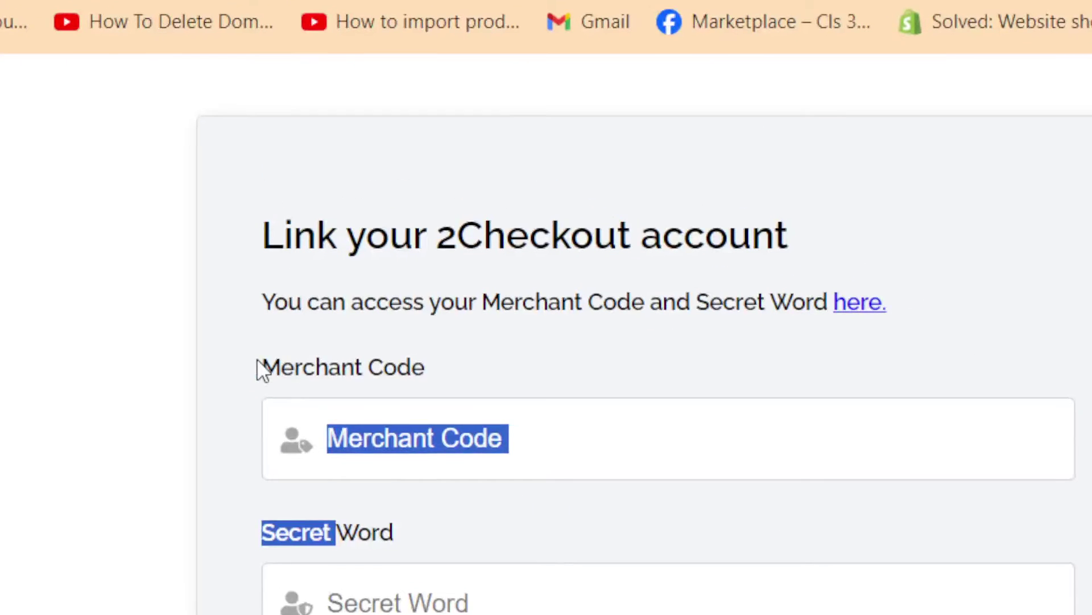
left_click_drag(361, 227, 456, 224)
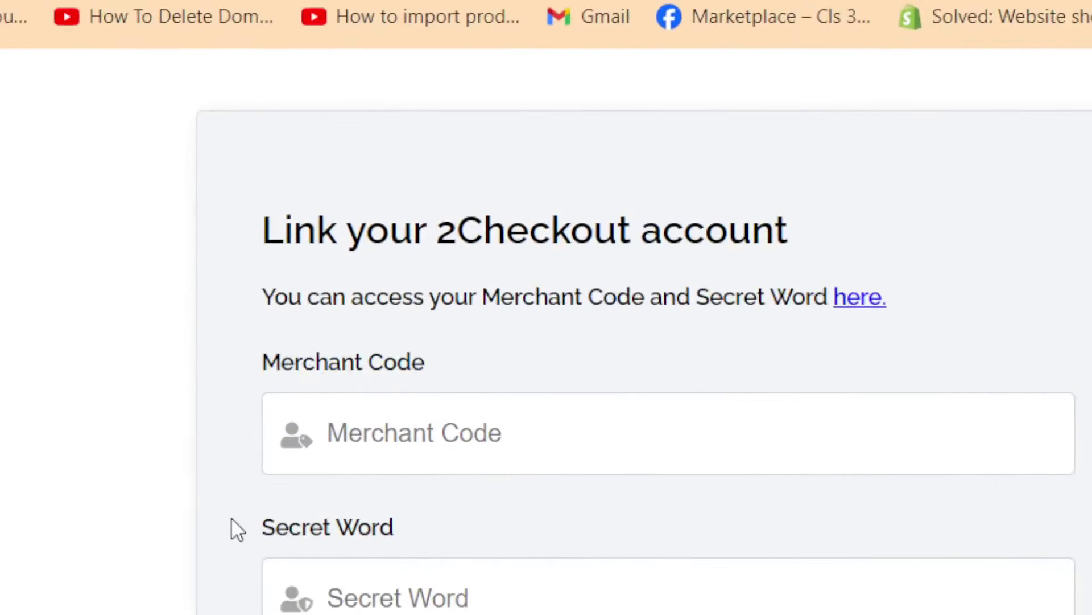
left_click_drag(349, 298, 423, 299)
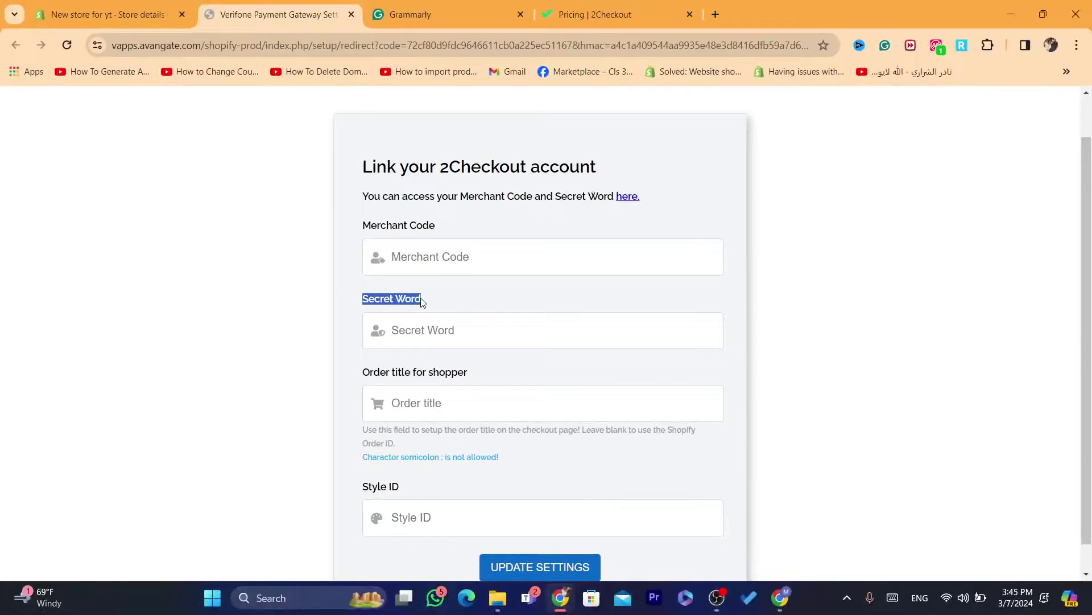
Search Google for 'how can i find secret code in 2checkout account' in a new tab
left_click(715, 14)
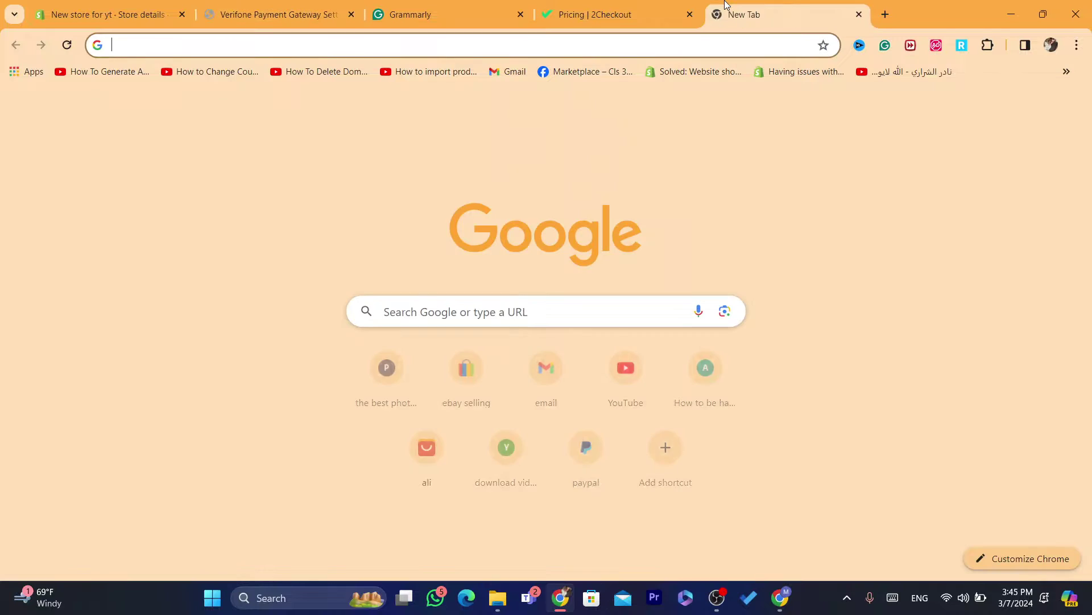
type("how can")
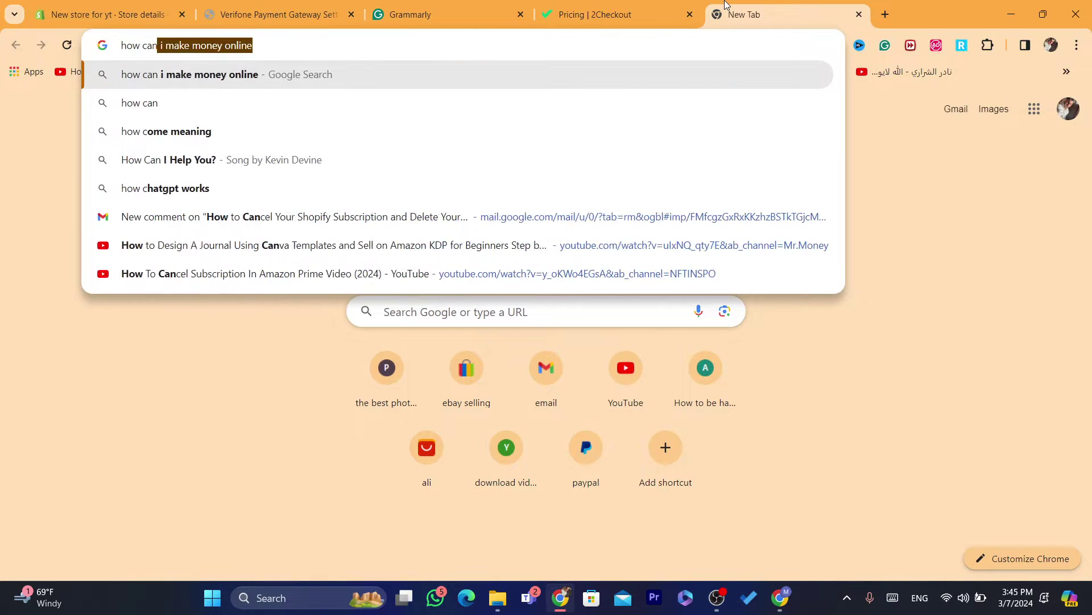
type(" i find ")
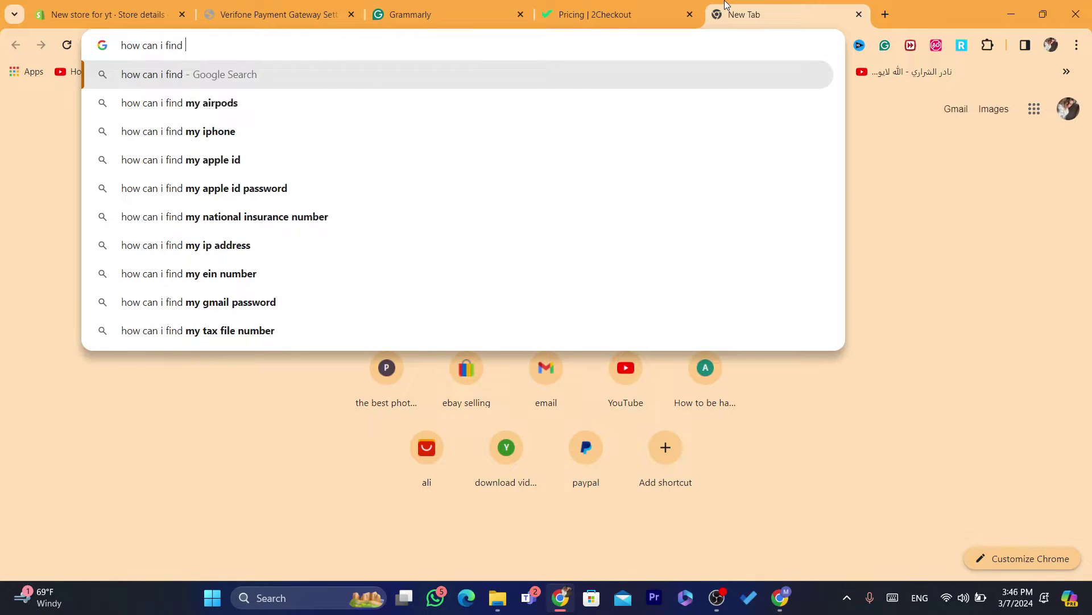
type("secret")
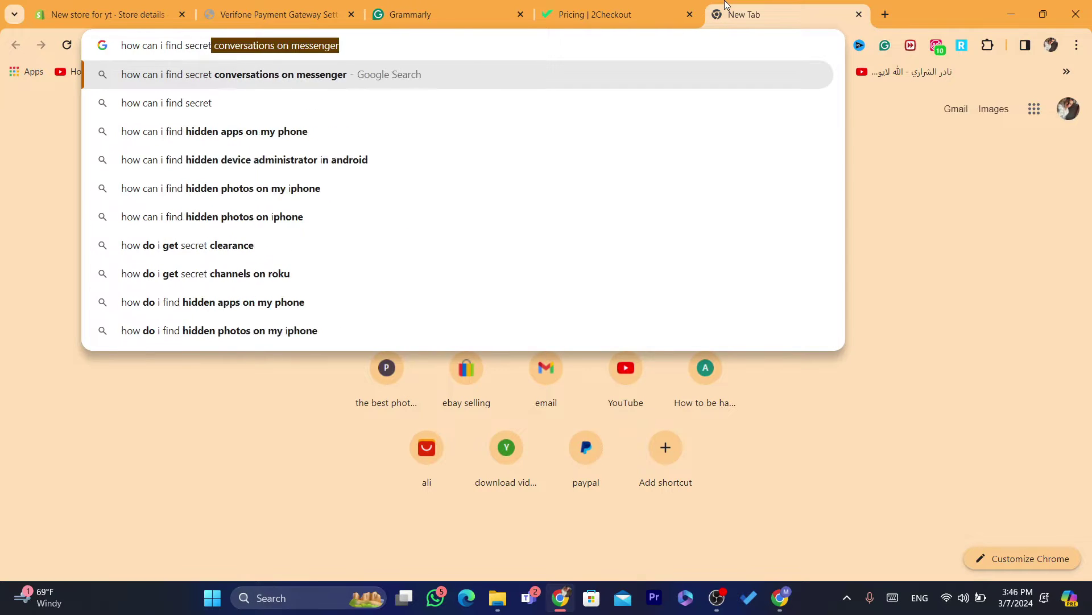
type(" code in 2")
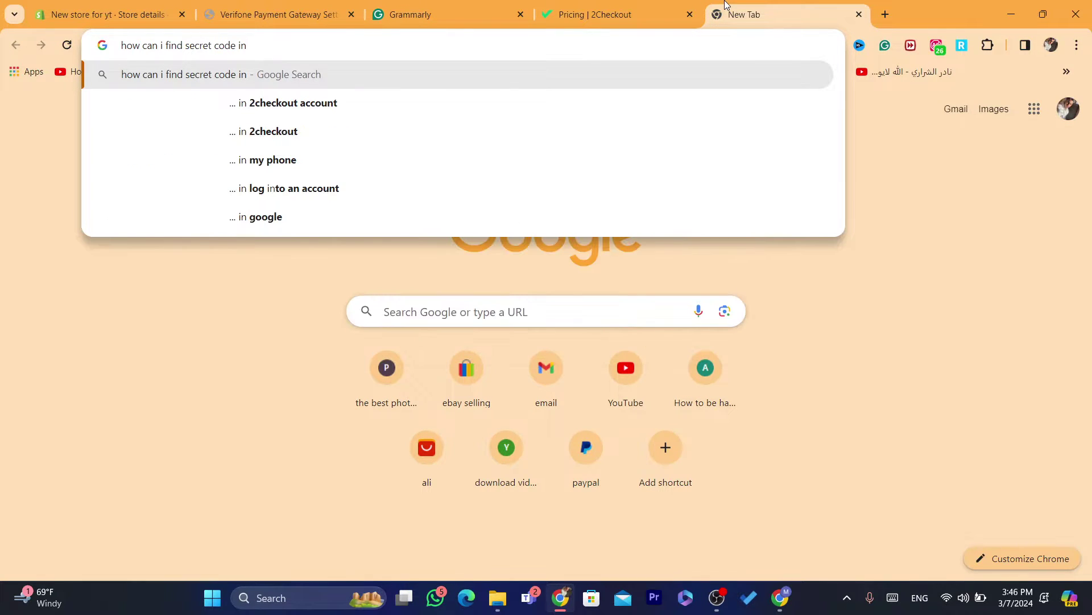
left_click(490, 101)
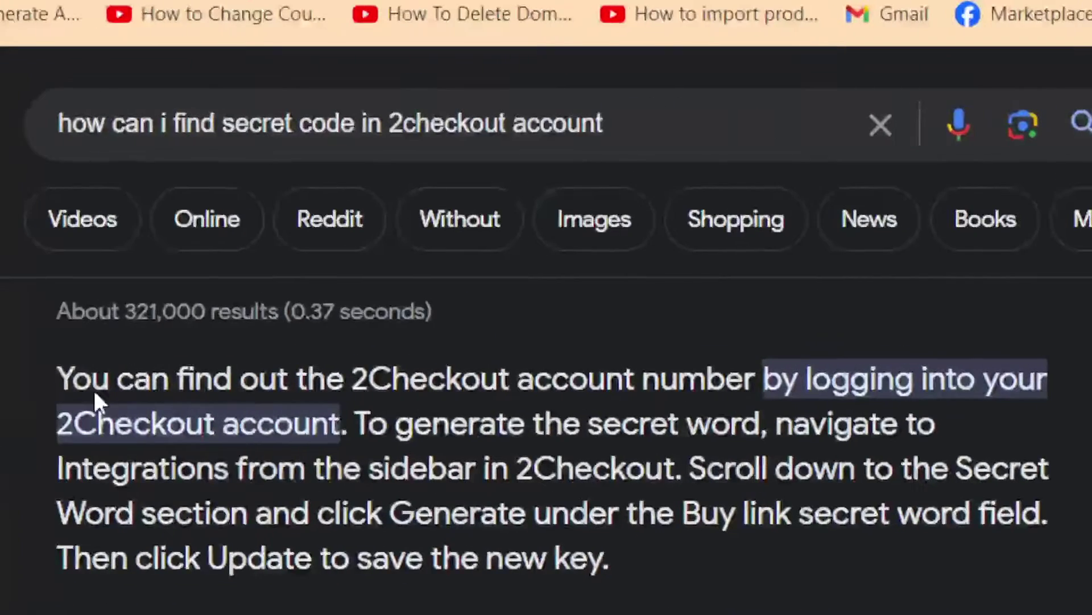
Highlight the snippet's Integrations, Generate and Update steps, then return to the pricing tab
left_click_drag(54, 380, 834, 422)
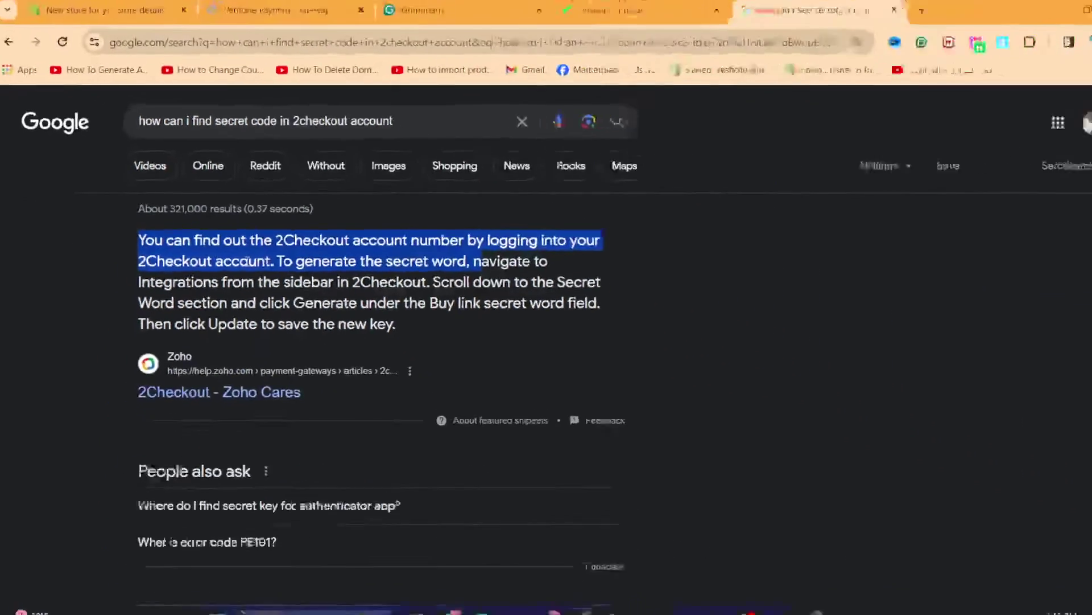
left_click(276, 260)
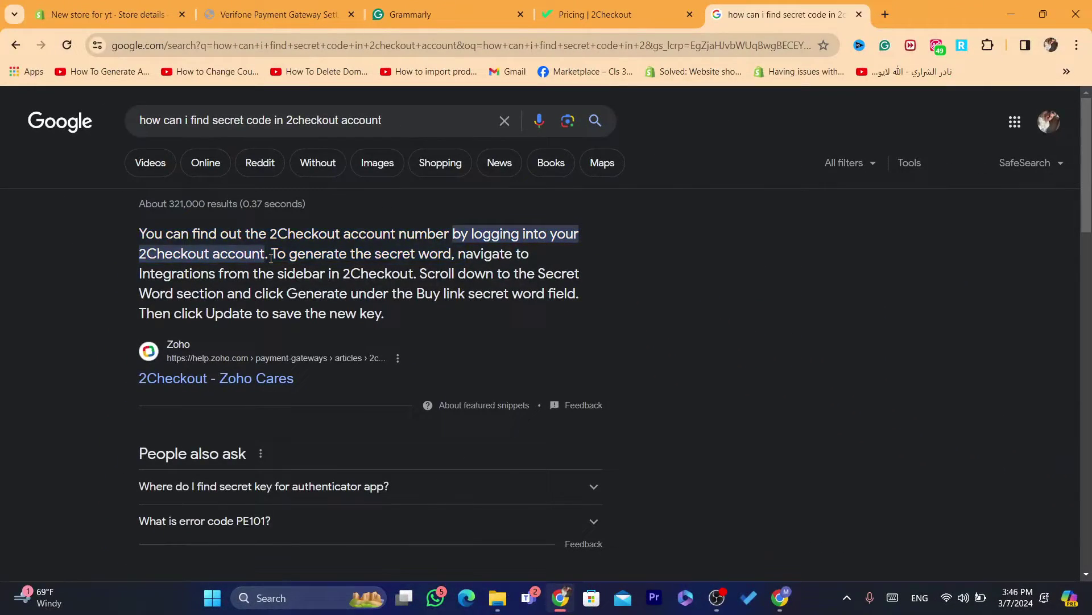
left_click_drag(272, 258, 460, 251)
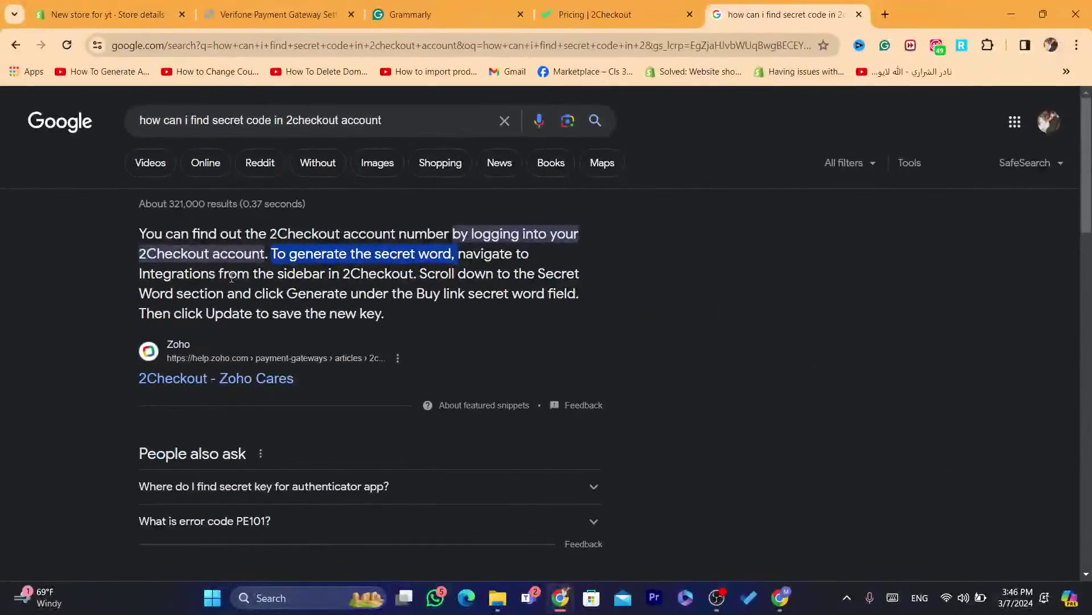
left_click_drag(236, 275, 262, 276)
left_click_drag(382, 272, 519, 290)
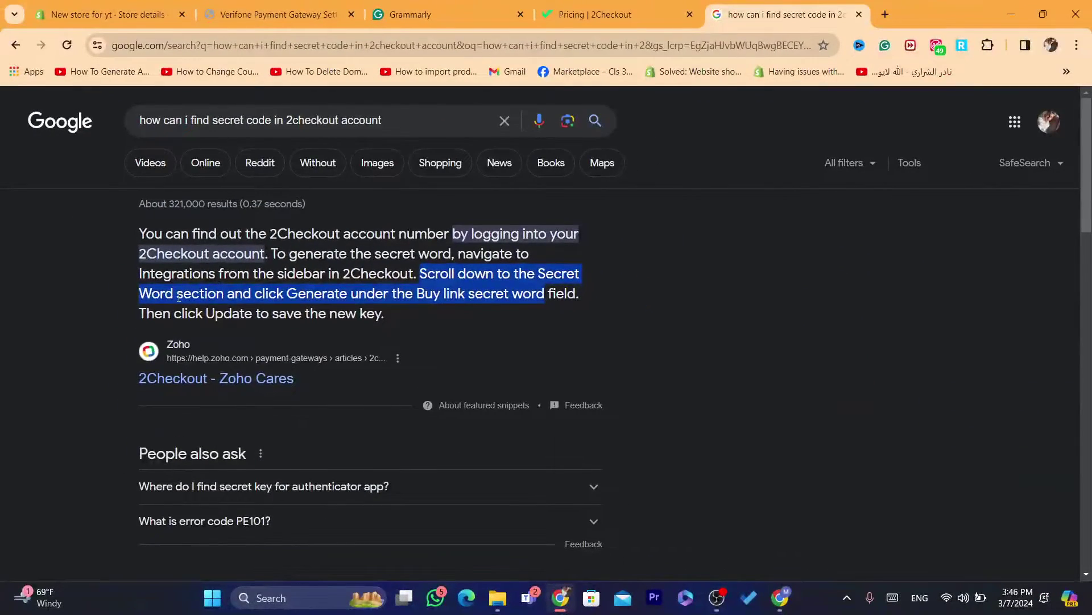
left_click(195, 521)
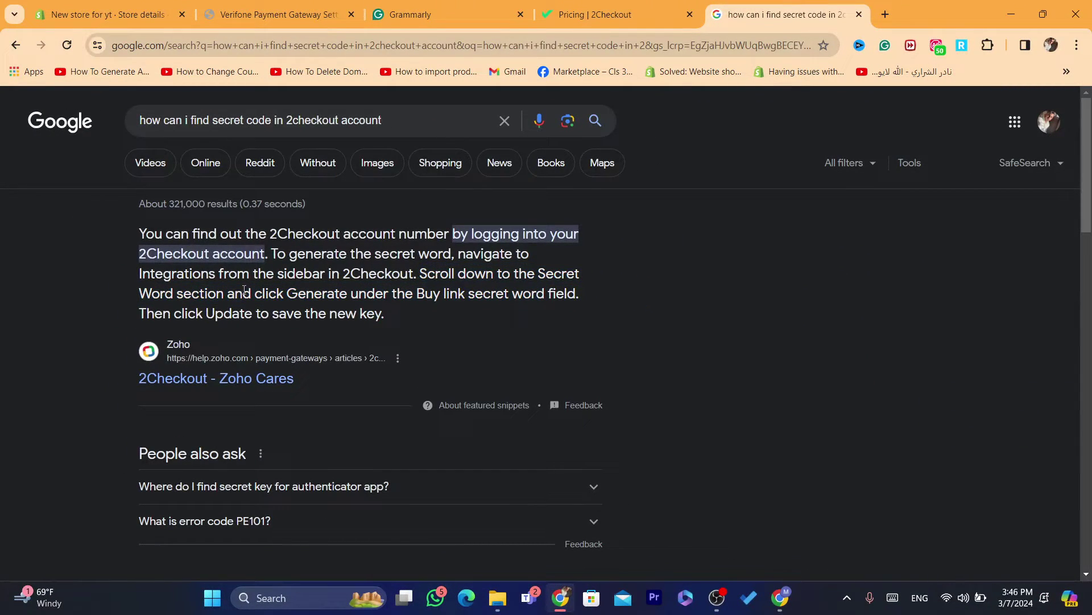
left_click_drag(244, 290, 430, 317)
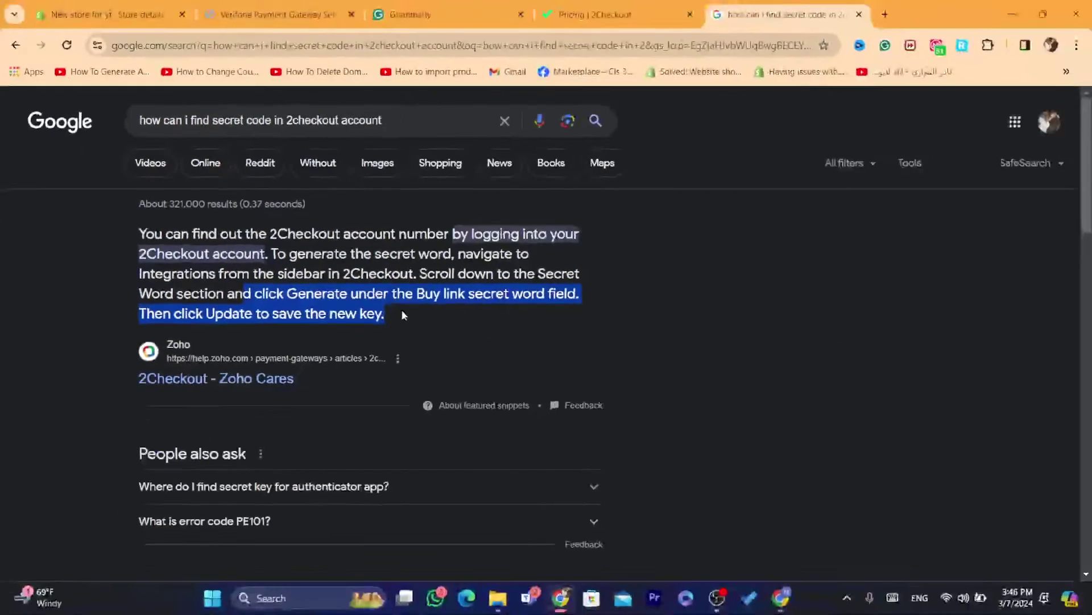
left_click(706, 529)
left_click(573, 16)
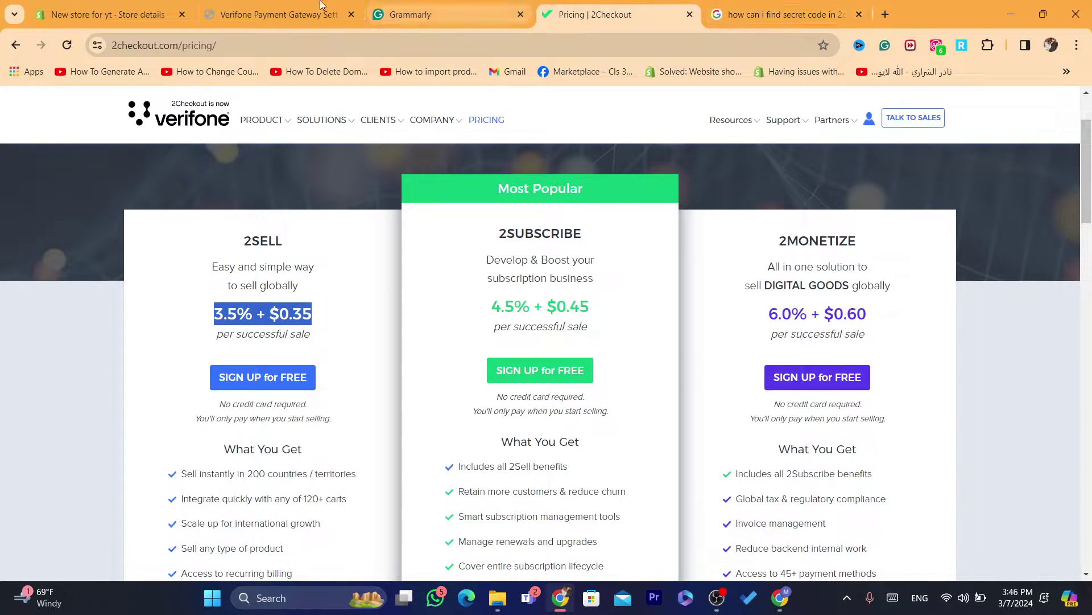
Go back to the 2Checkout pricing page and start the free 2Sell sign-up
left_click(296, 6)
left_click(483, 518)
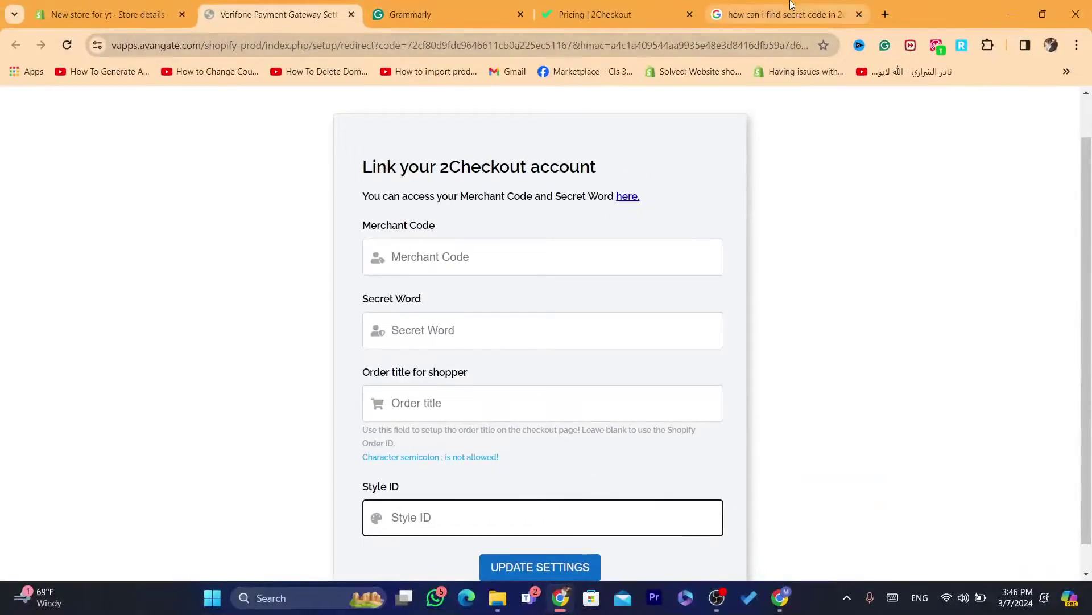
left_click(791, 4)
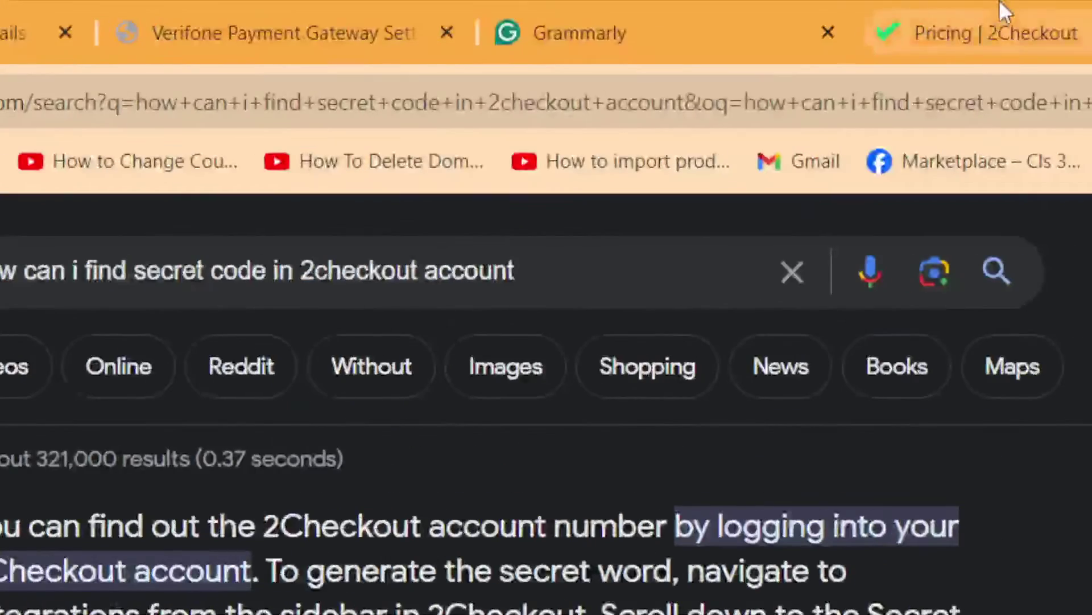
left_click(999, 2)
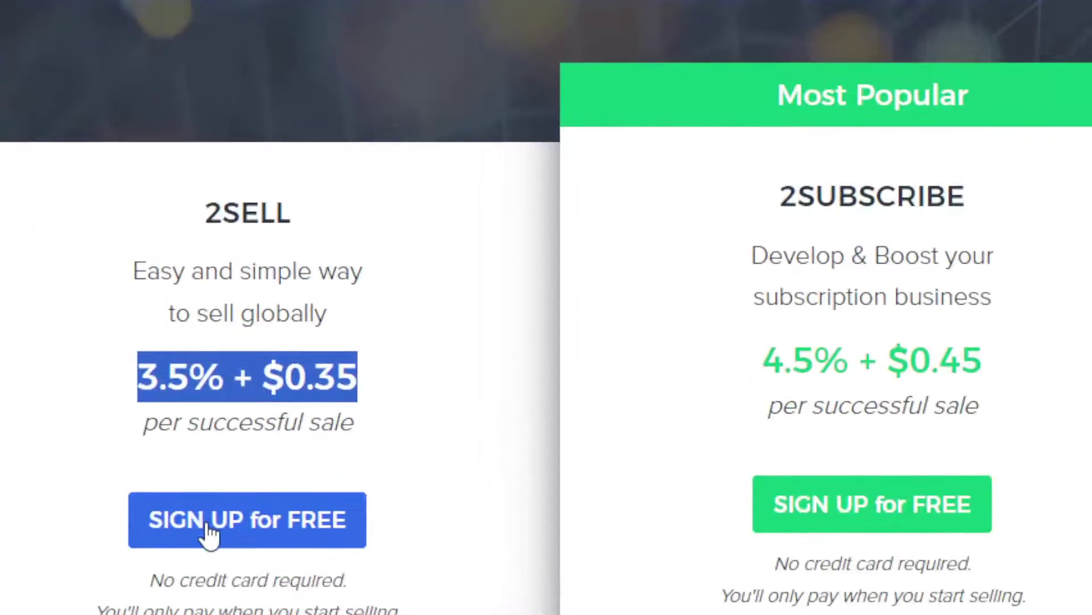
left_click(207, 520)
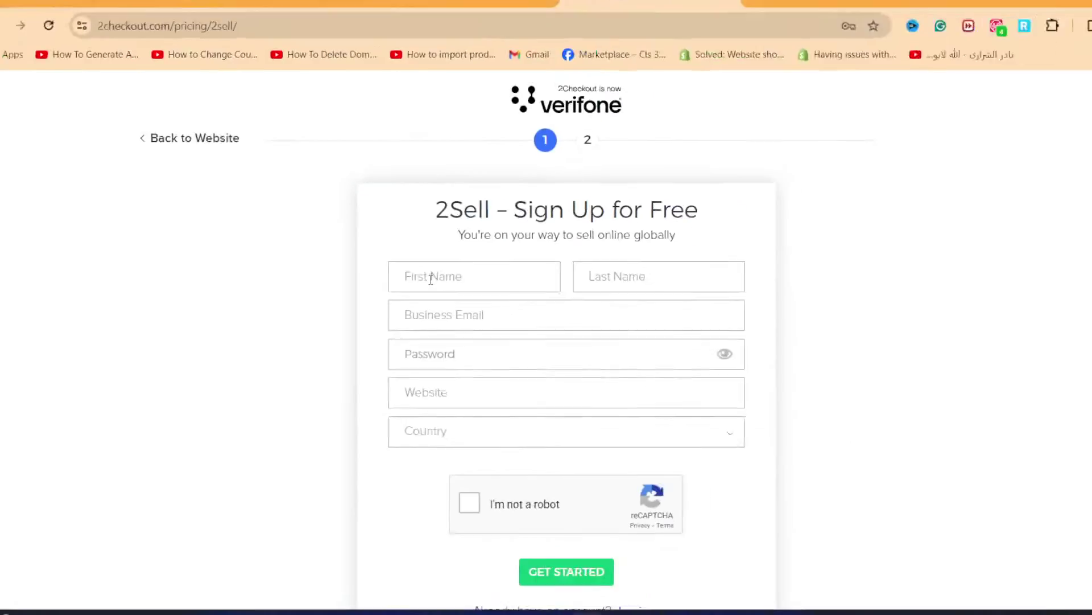
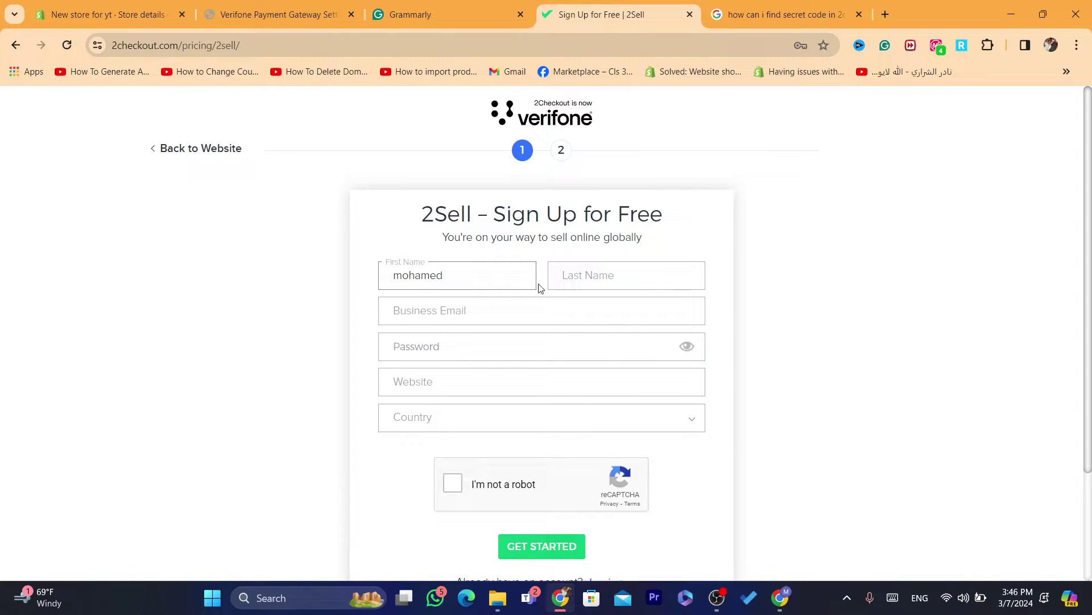
Enter the first and last name and autofill the saved business email
left_click(580, 276)
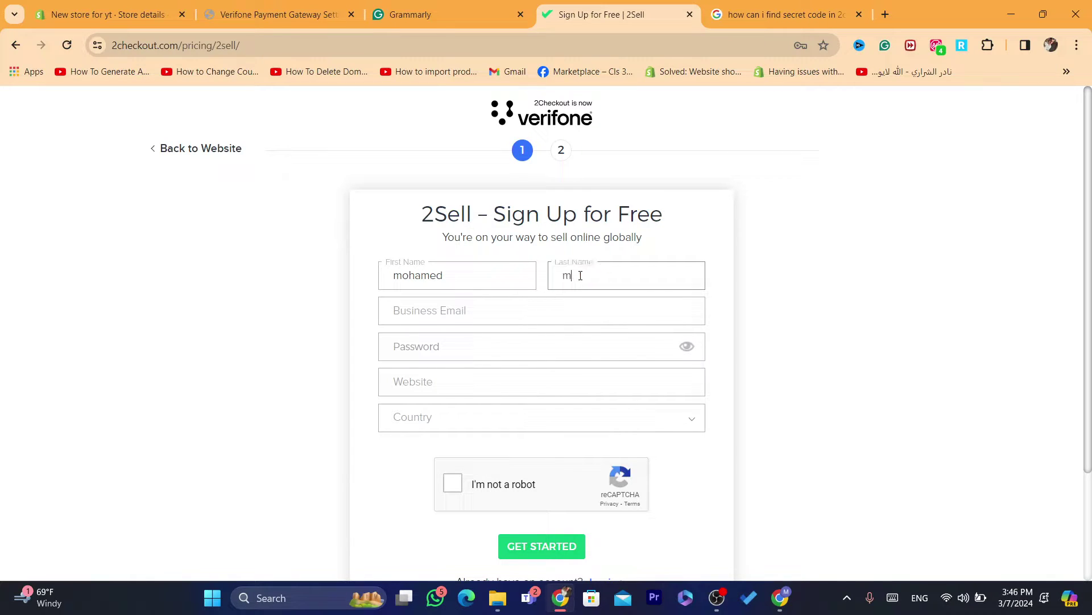
left_click(468, 307)
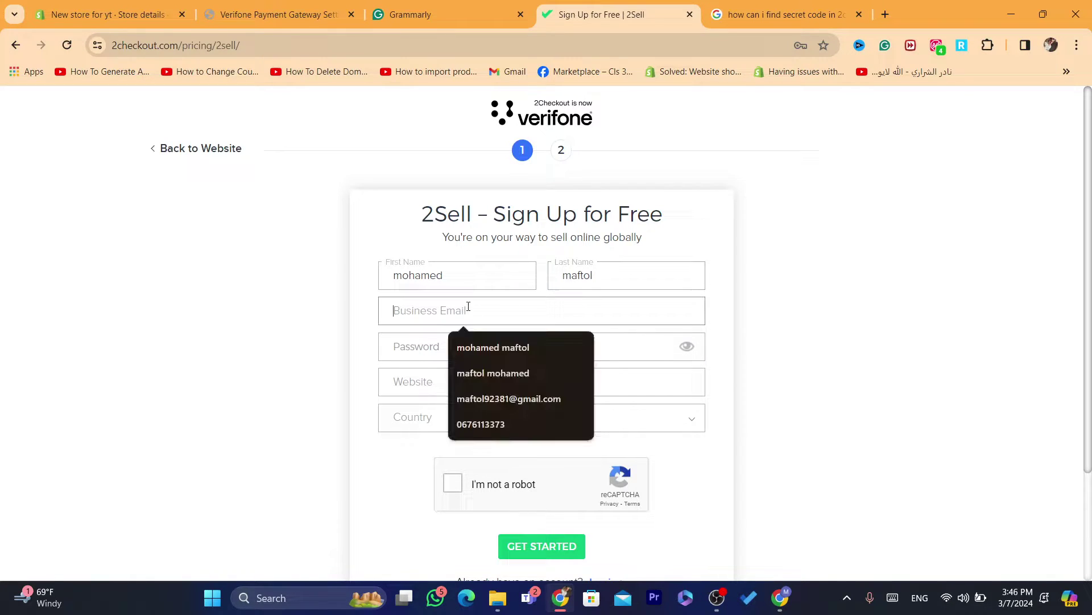
left_click(506, 398)
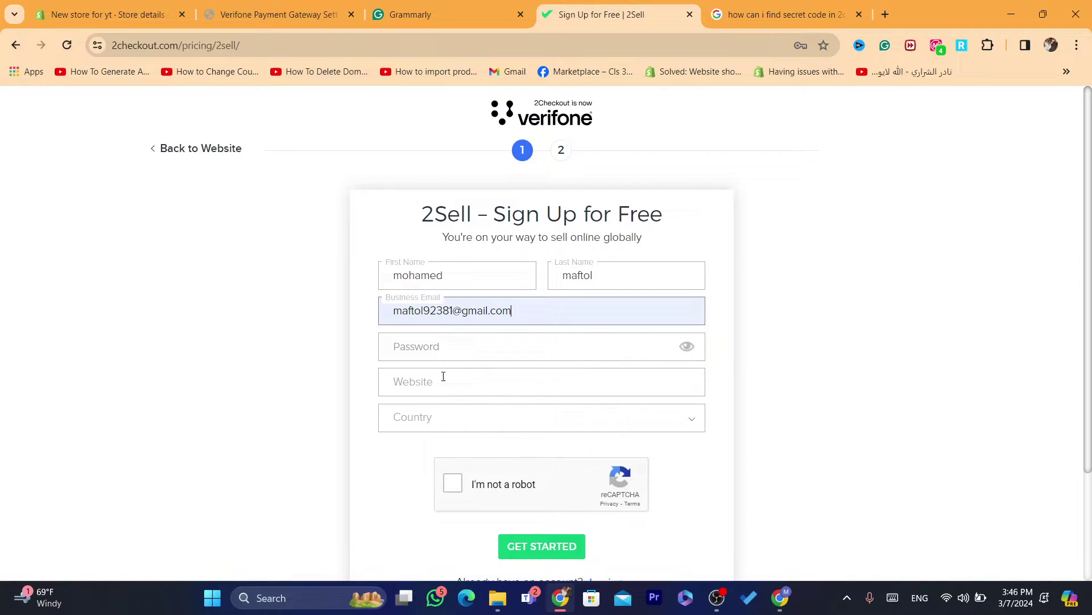
left_click(417, 344)
left_click(354, 262)
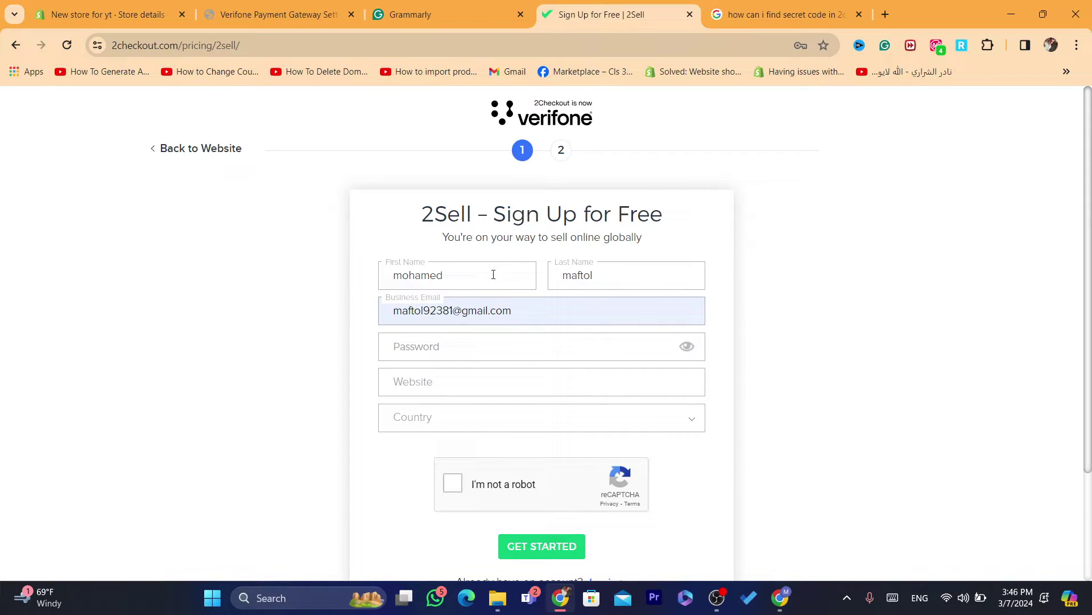
Highlight and then clear the 2Sell sign-up heading and subtitle text
triple_click(494, 224)
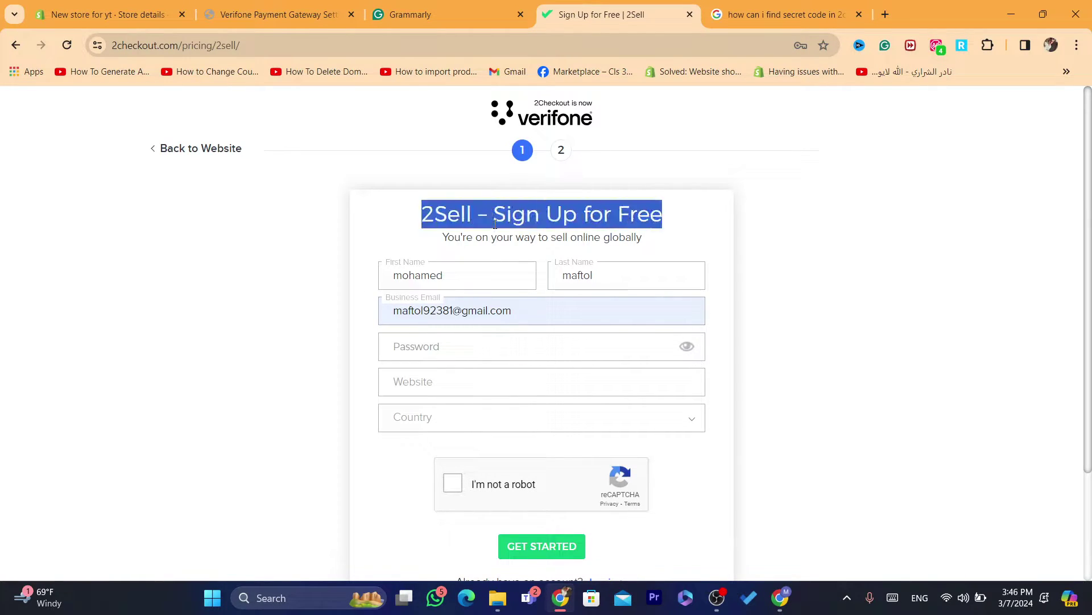
triple_click(501, 237)
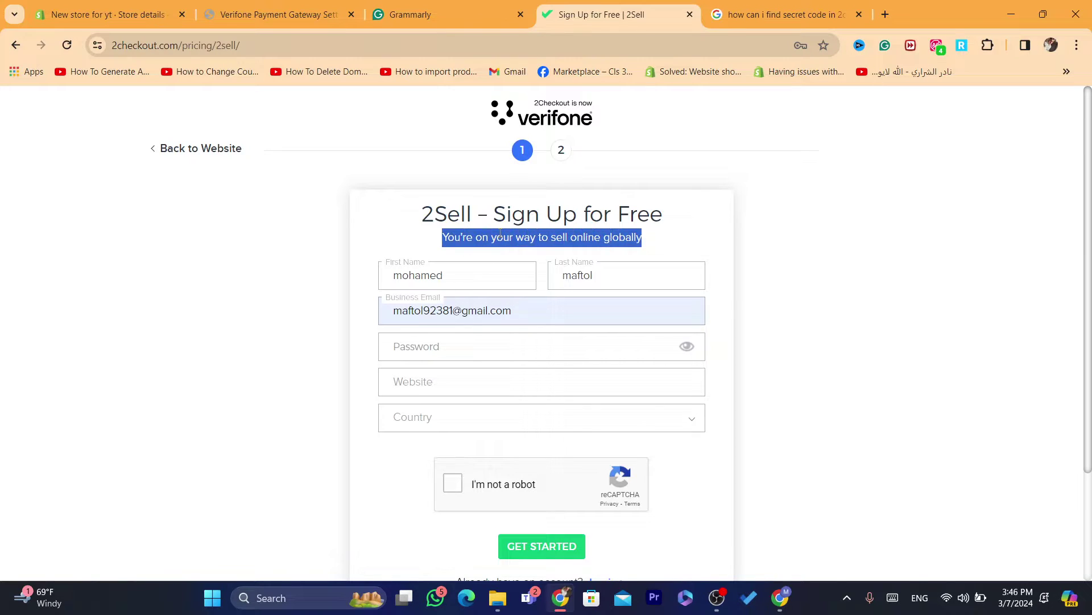
left_click(509, 202)
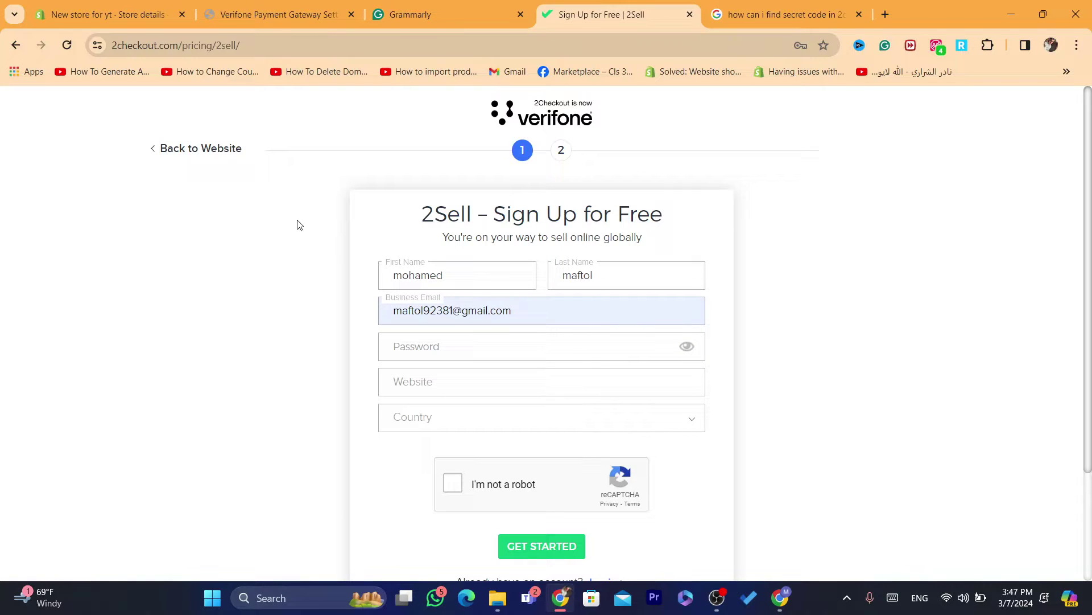
left_click_drag(400, 215, 421, 212)
left_click(667, 226)
left_click(433, 272)
Fill the account password from the saved login and move to the Website field
left_click(457, 345)
left_click(489, 384)
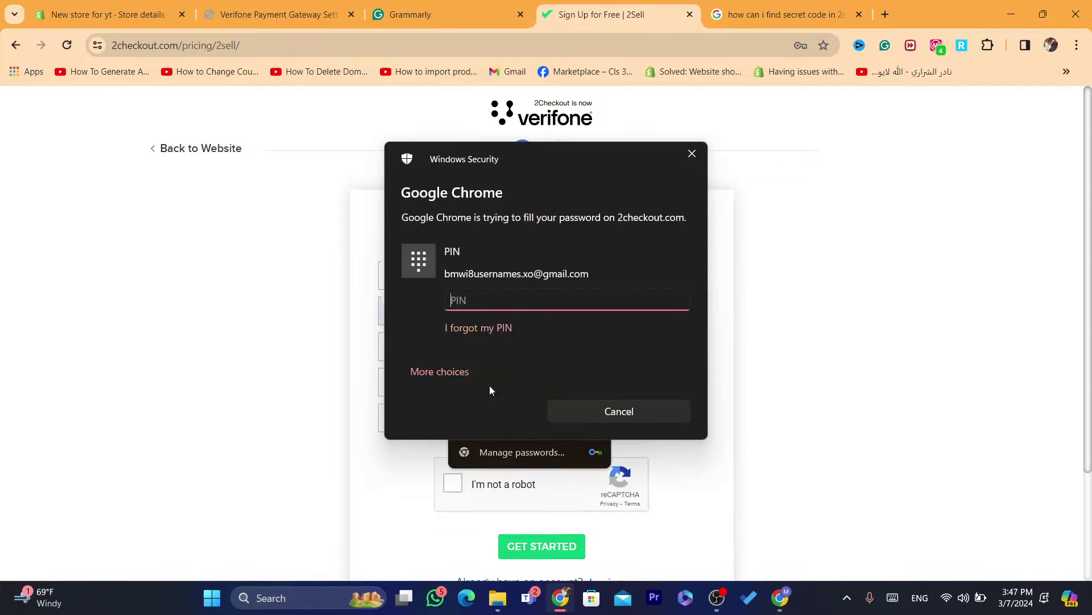
type("****")
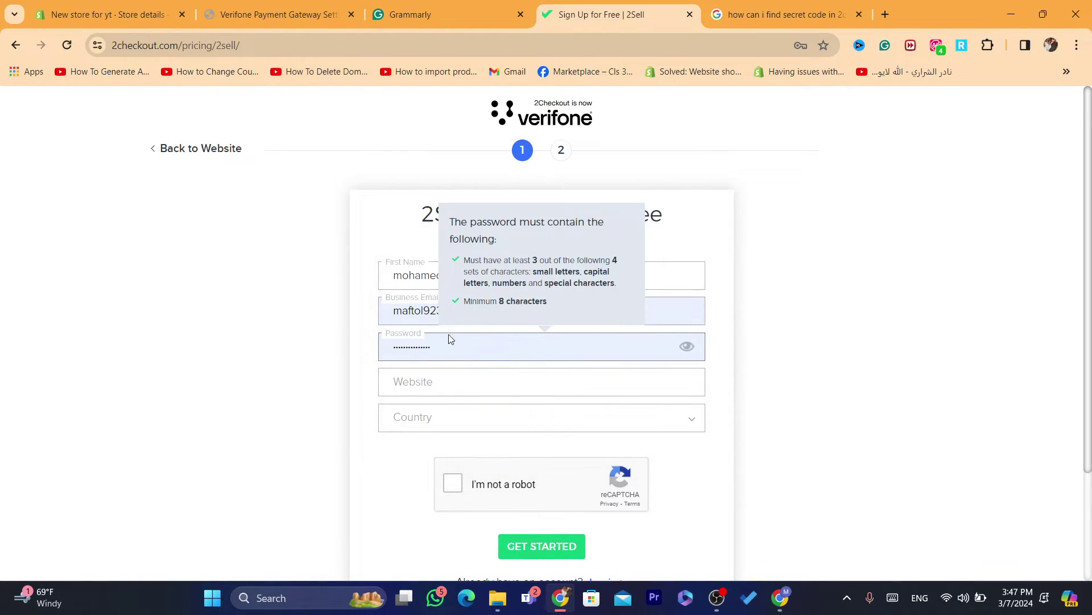
left_click(453, 382)
Look over the 2Checkout account-linking form, then bring up Shopify's Store details
left_click(324, 15)
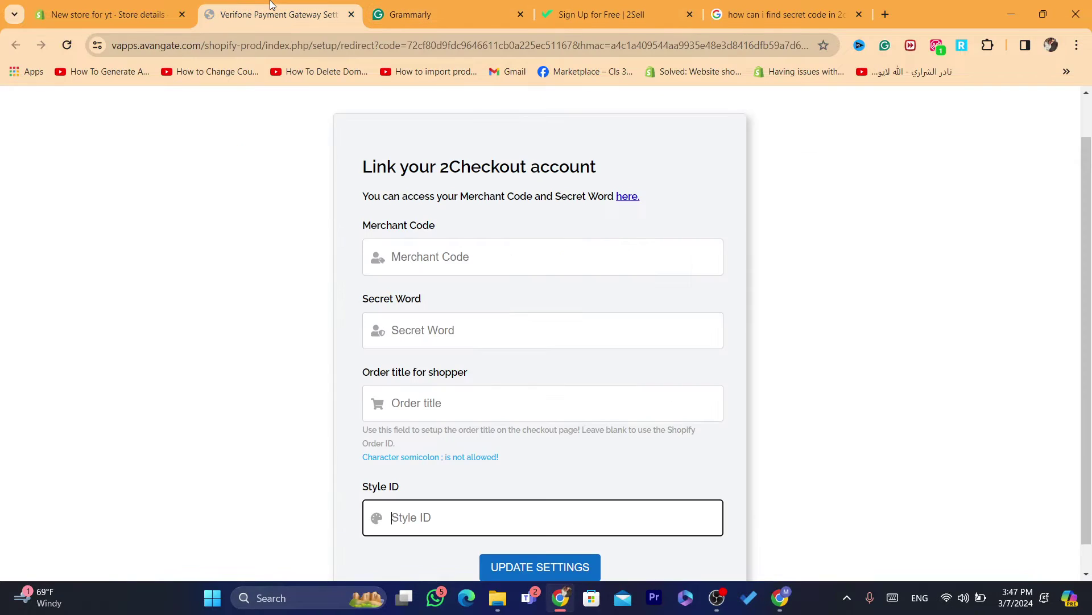
left_click(545, 15)
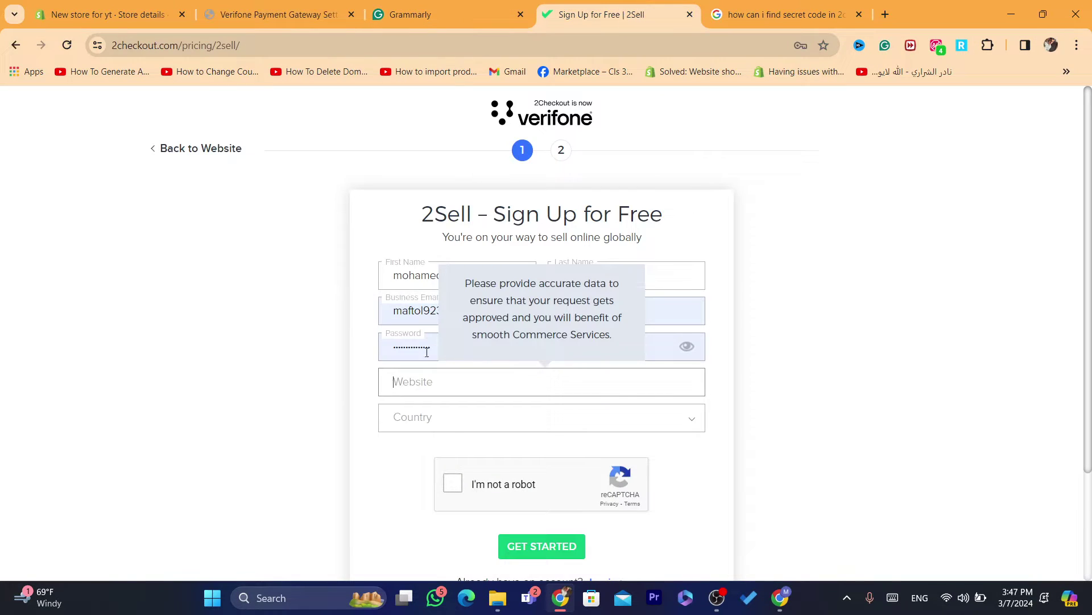
left_click(310, 6)
left_click(123, 17)
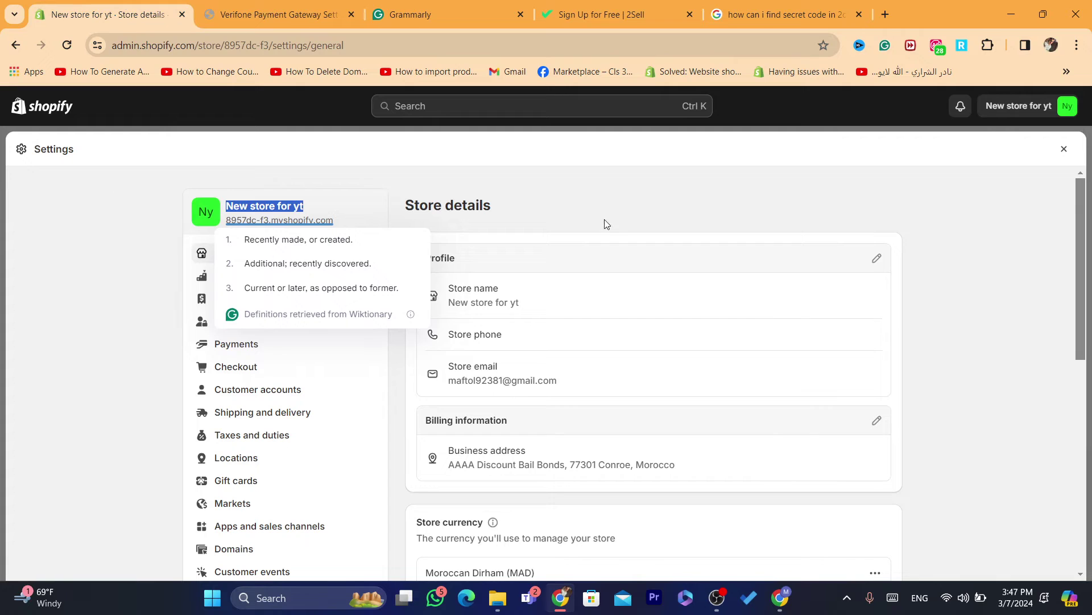
Open the Online Store storefront in a new browser tab
left_click(1064, 149)
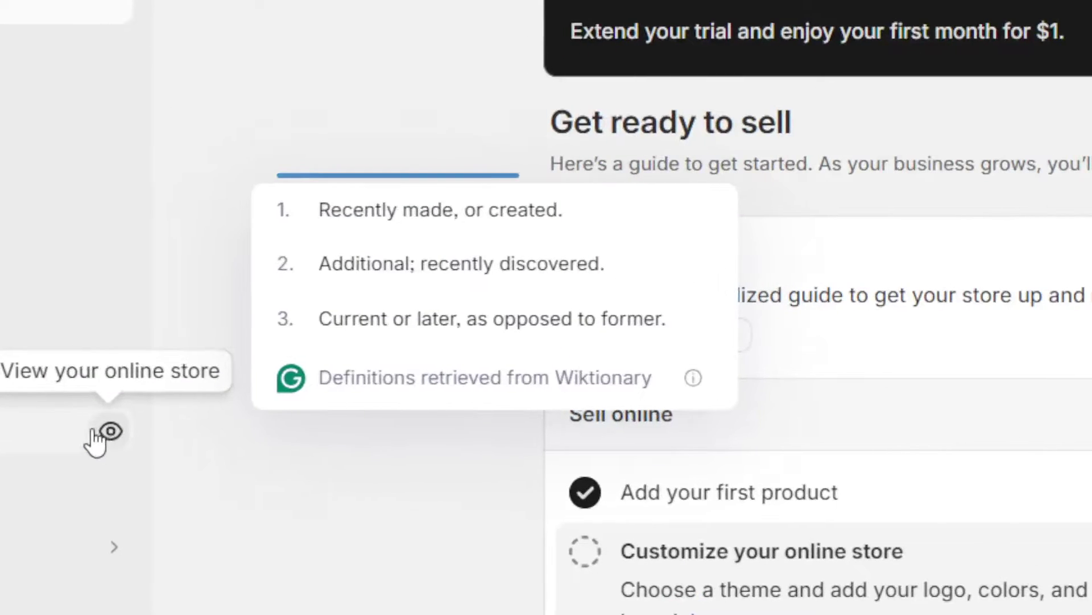
left_click(113, 433)
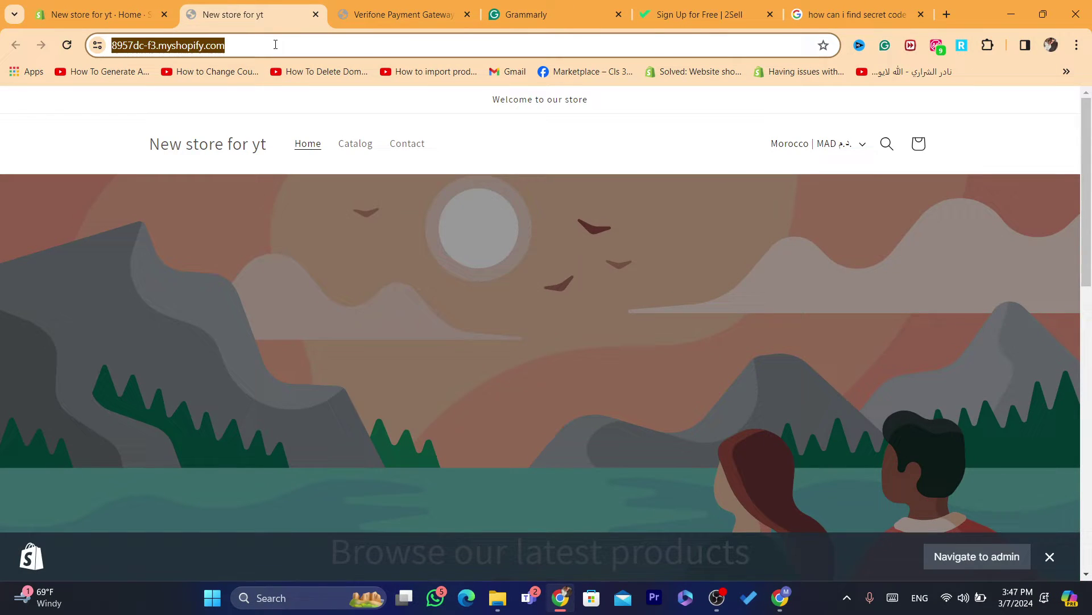
left_click(547, 14)
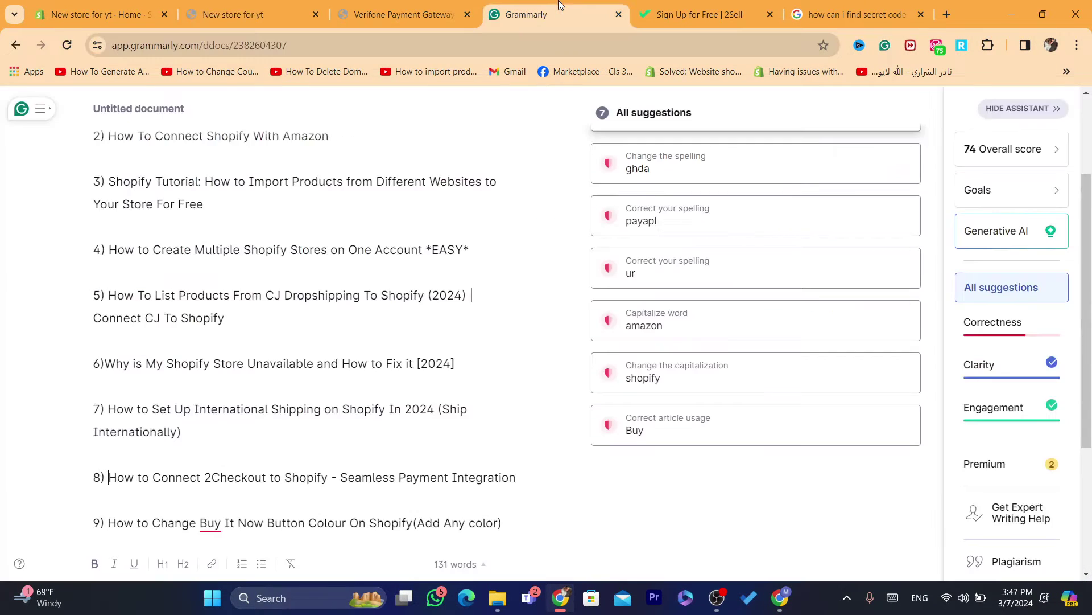
left_click(734, 6)
left_click(202, 7)
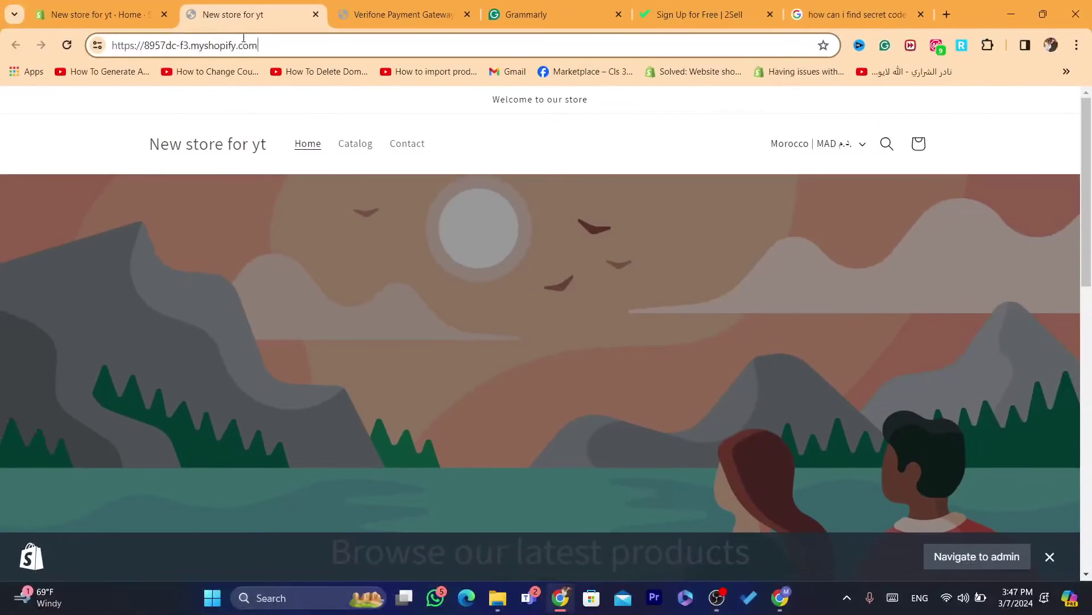
Copy the storefront's myshopify address and return to the 2Sell sign-up form
left_click(180, 85)
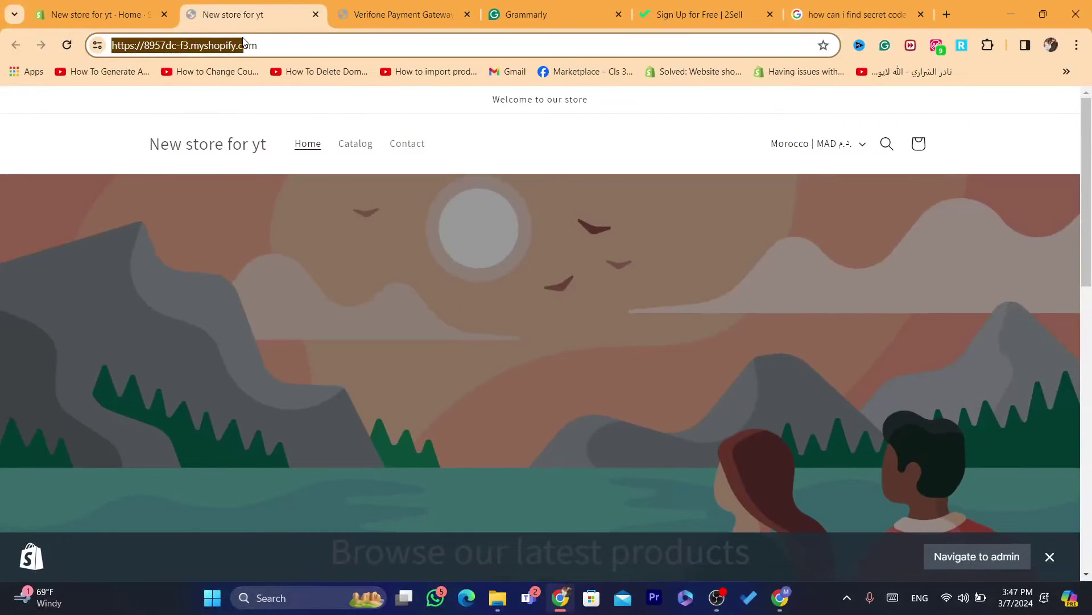
right_click(180, 84)
left_click(279, 42)
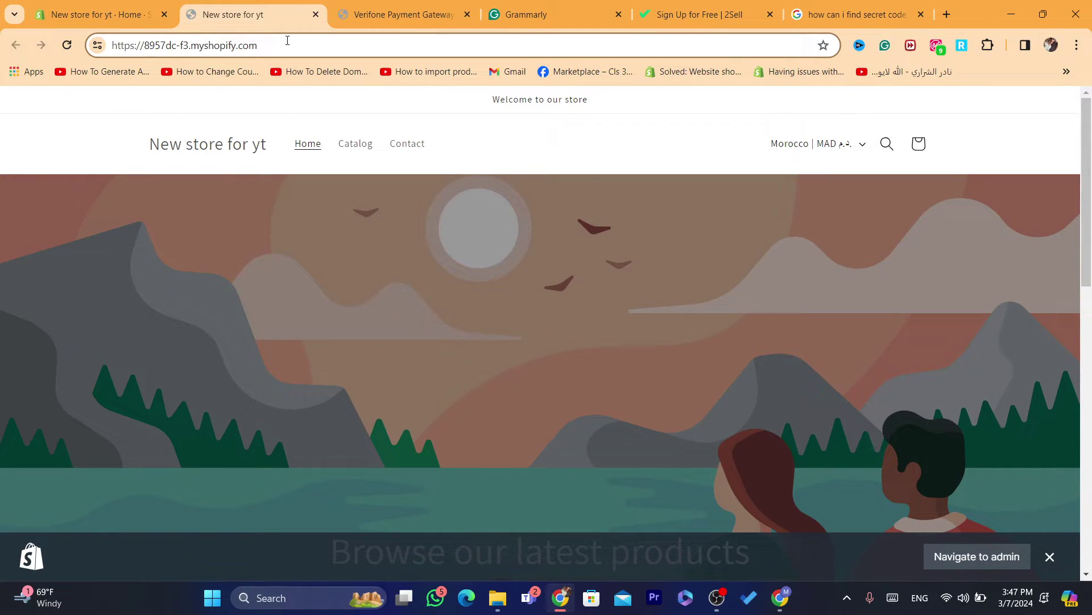
triple_click(286, 41)
right_click(286, 42)
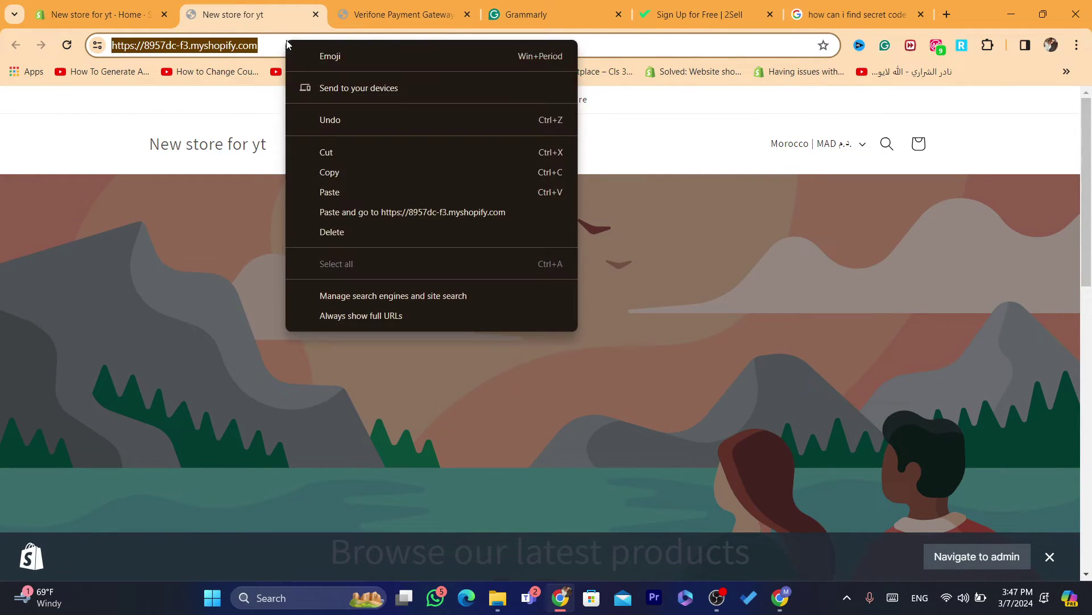
left_click(332, 173)
left_click(638, 6)
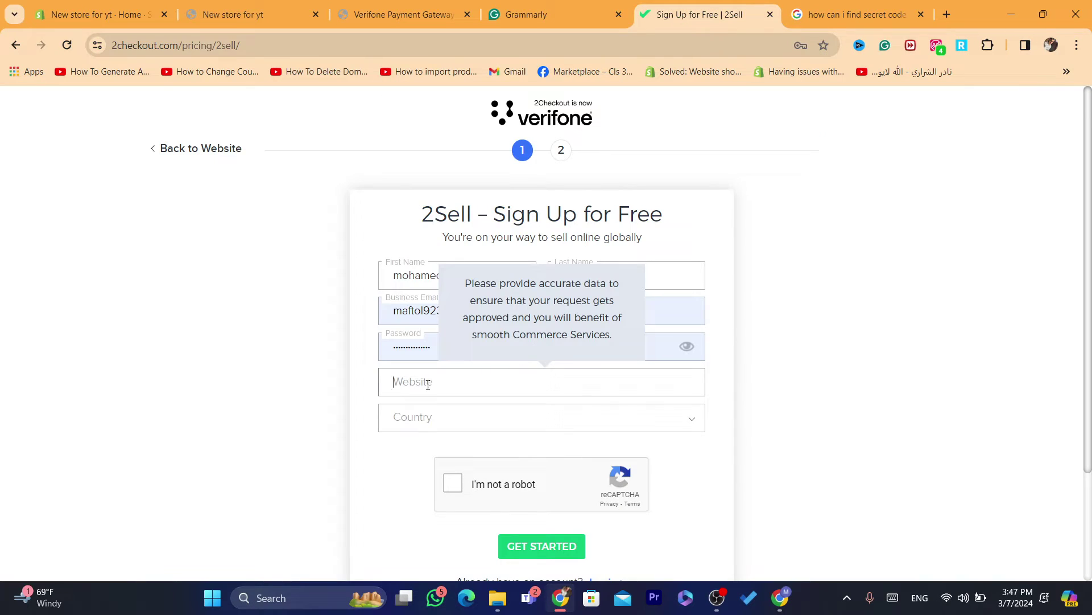
Paste the store URL as Website, choose Morocco as Country, and tick reCAPTCHA
key("ctrl+v")
left_click(429, 426)
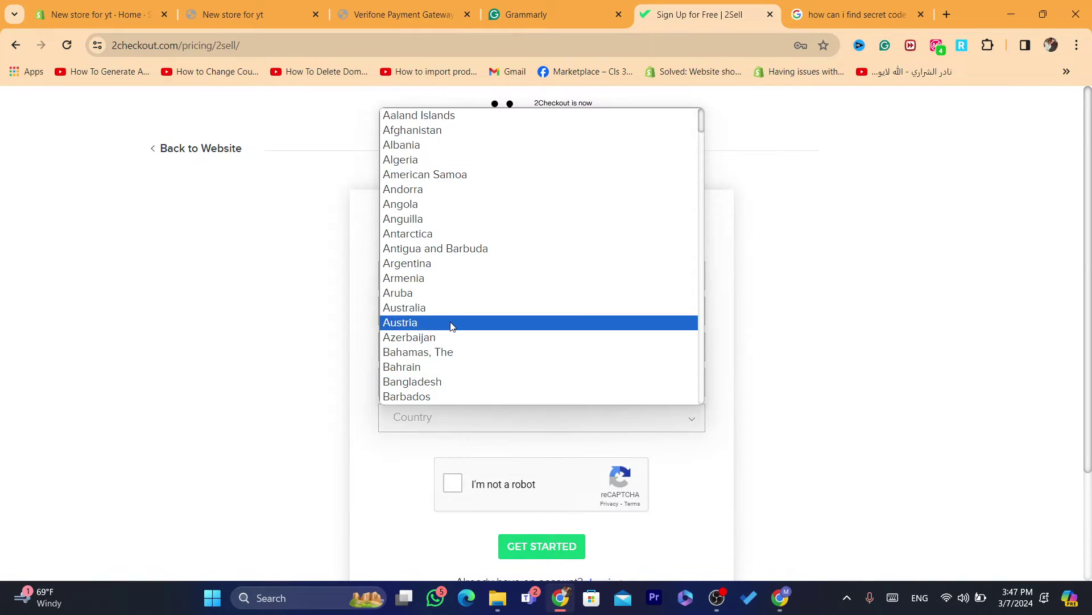
type("malt")
key("Down")
key("Down")
key("Down")
key("Down")
key("Down")
key("Down")
key("Down")
key("Down")
key("Down")
key("Down")
key("Down")
key("Down")
key("Down")
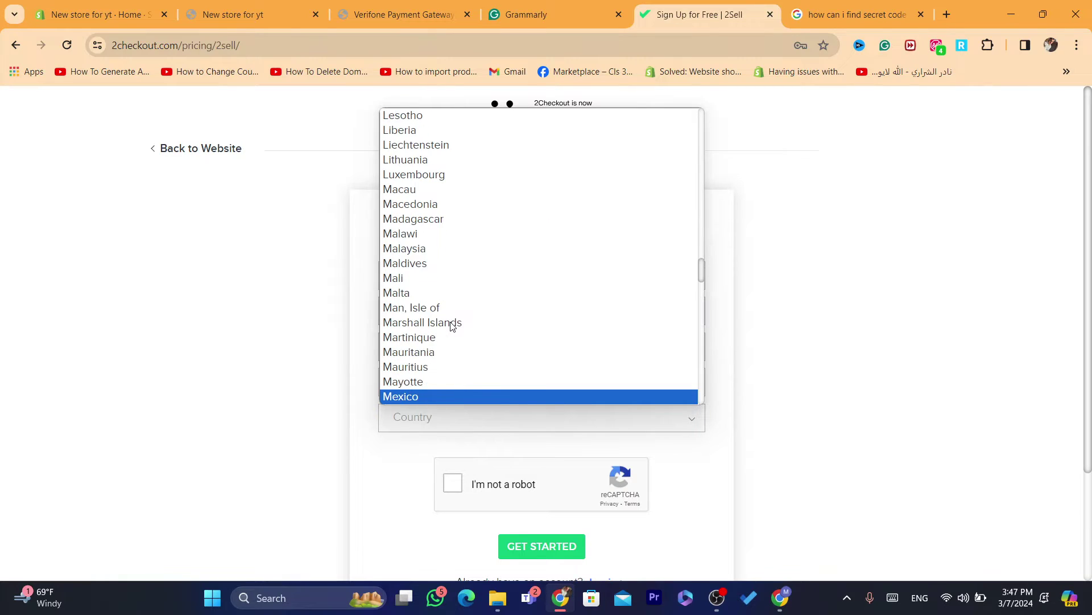
key("Down")
key("Down")
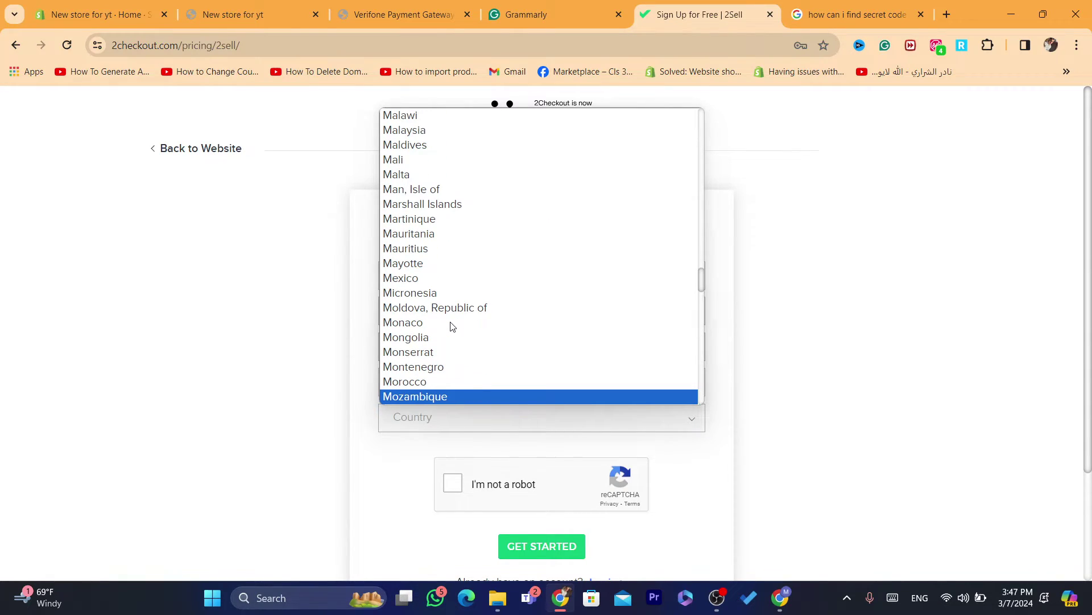
left_click(446, 382)
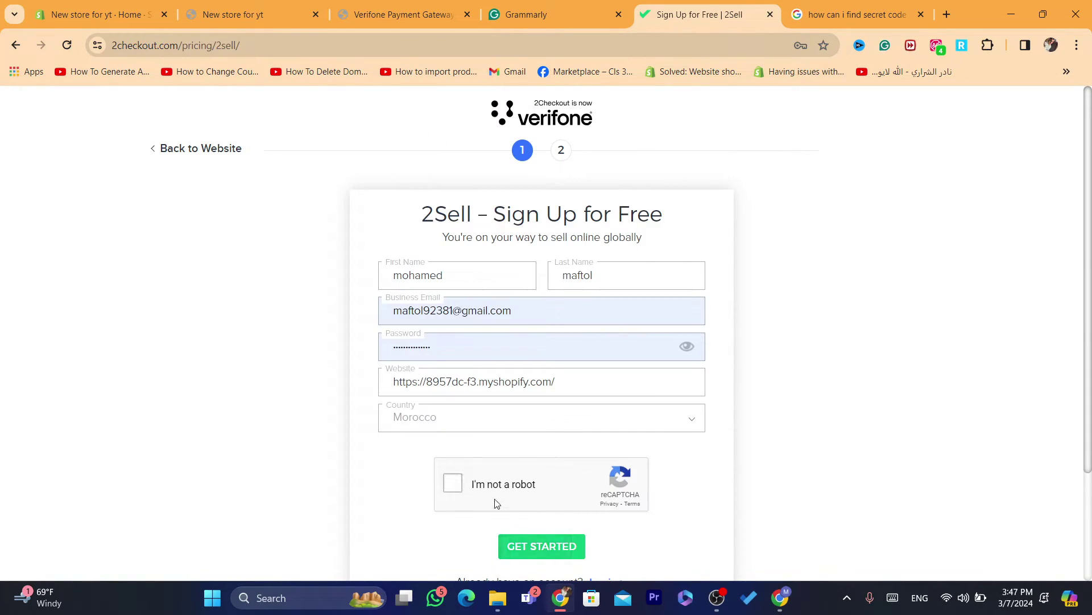
left_click(476, 485)
Highlight the 2Sell sign-up heading text after scrolling the form
scroll(1058, 204, "down", 1)
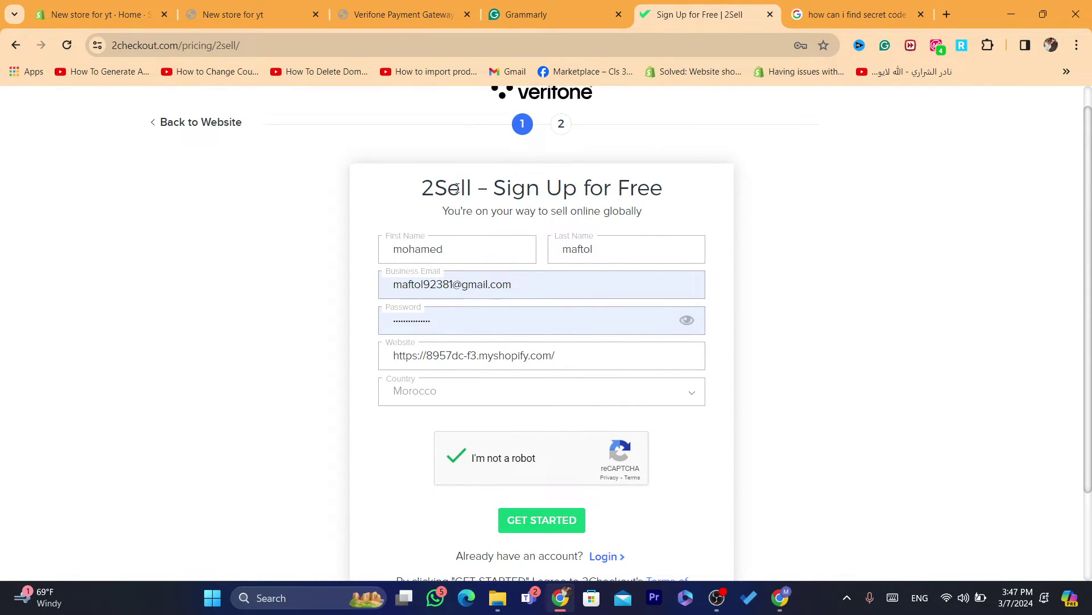
left_click_drag(402, 187, 564, 190)
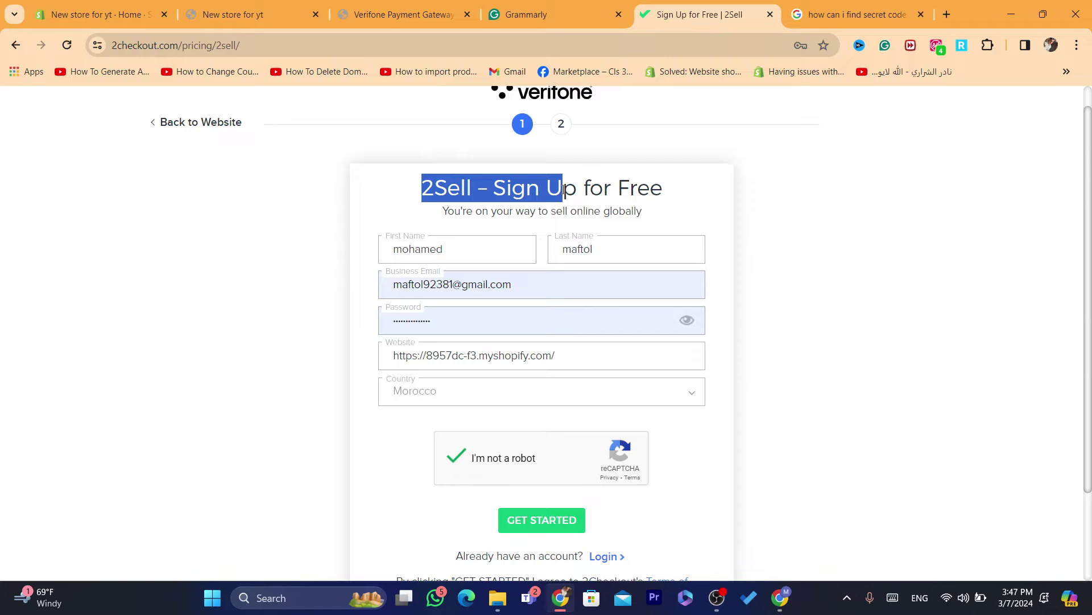
mouse_move(663, 188)
left_mouse_down()
mouse_move(419, 186)
mouse_move(670, 170)
left_mouse_up()
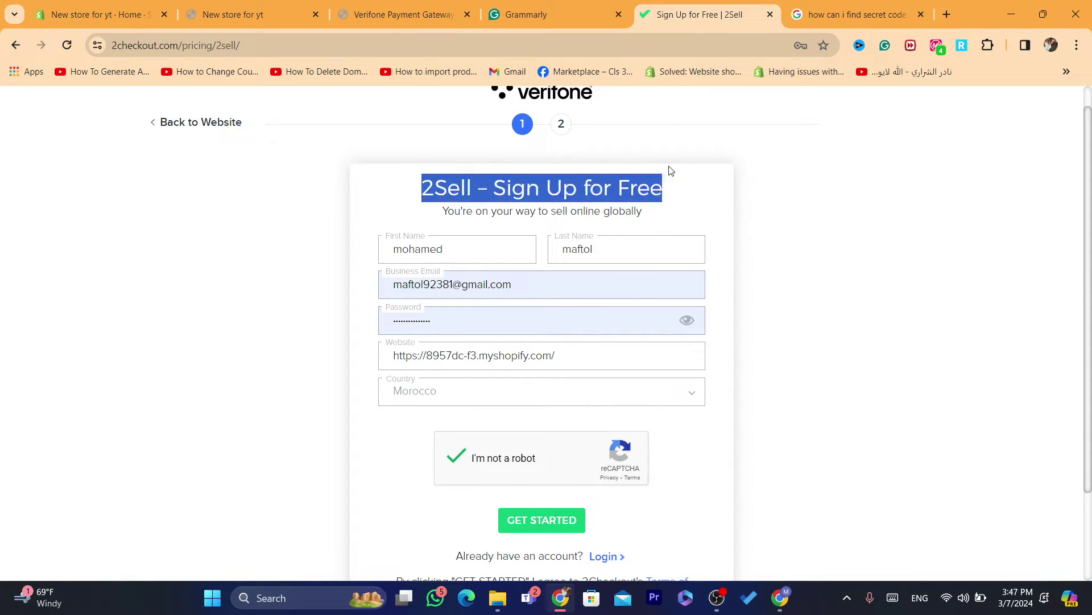
left_click(623, 198)
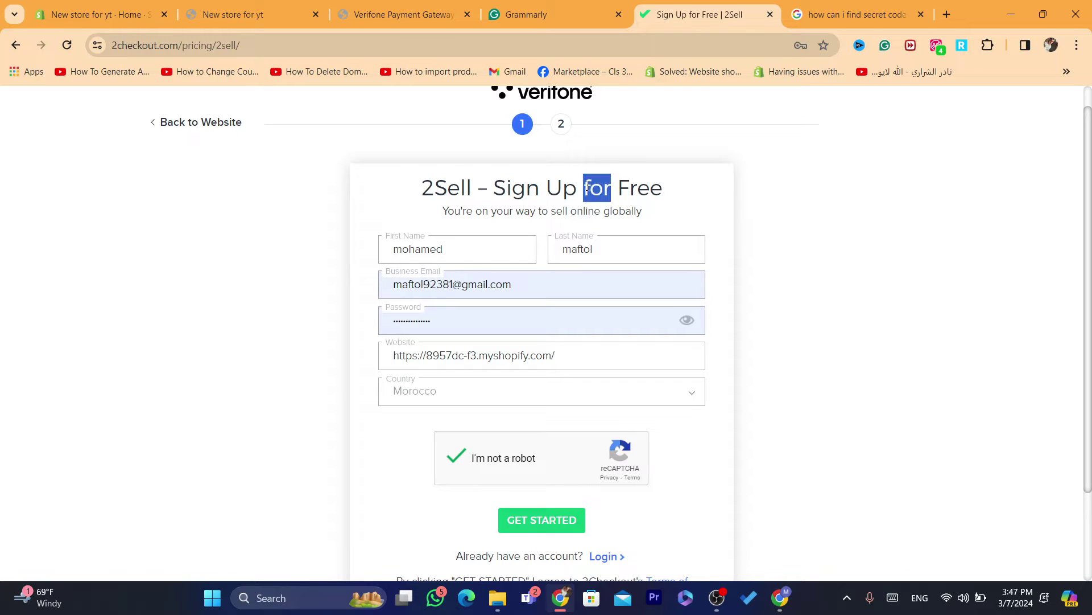
triple_click(587, 186)
left_click(502, 208)
left_click_drag(404, 191, 653, 191)
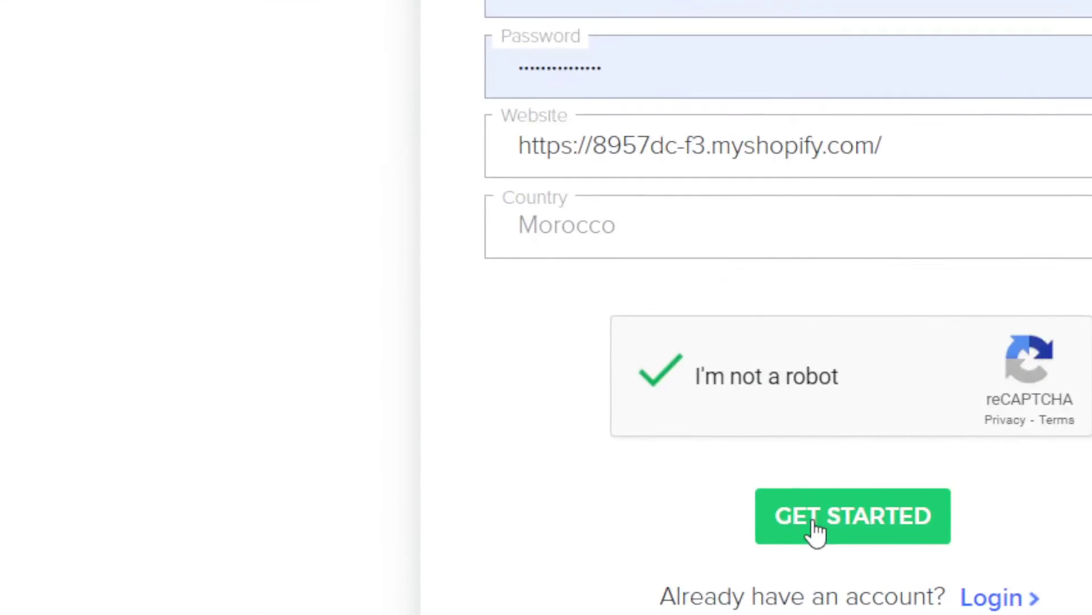
Submit the 2Sell form with GET STARTED twice, then show the 2Checkout linking page
left_click(817, 532)
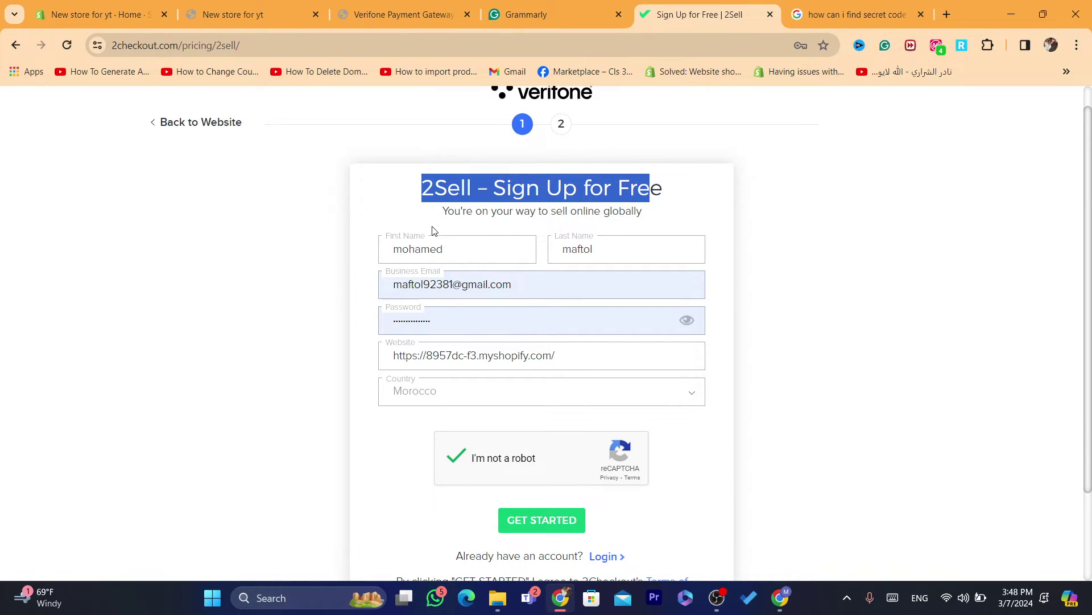
left_click(574, 520)
left_click(402, 7)
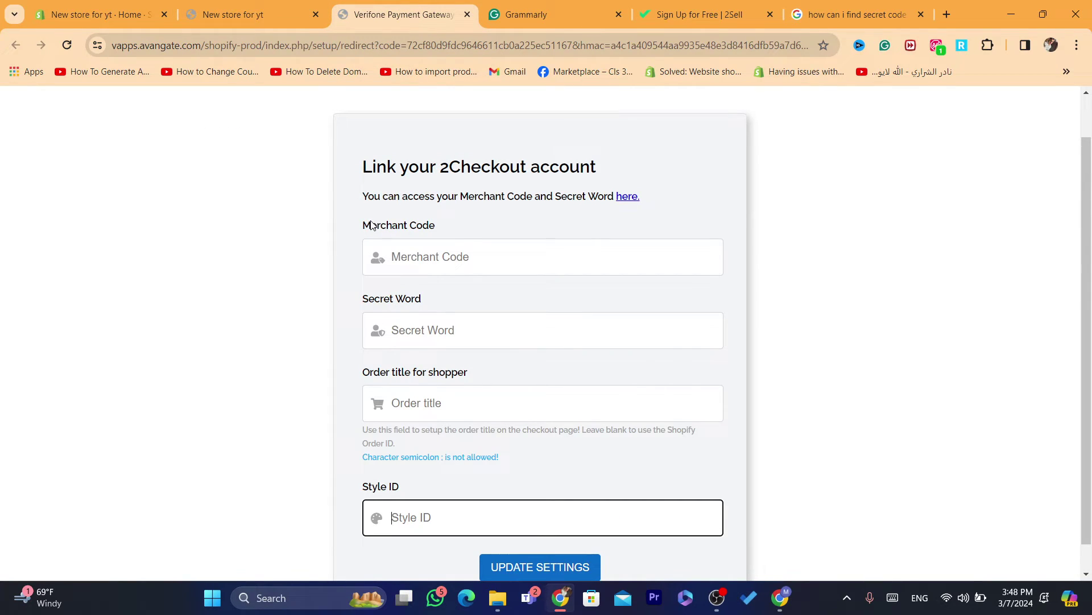
Inspect the Merchant Code and Secret Word labels and click into both fields
left_click_drag(373, 226, 359, 228)
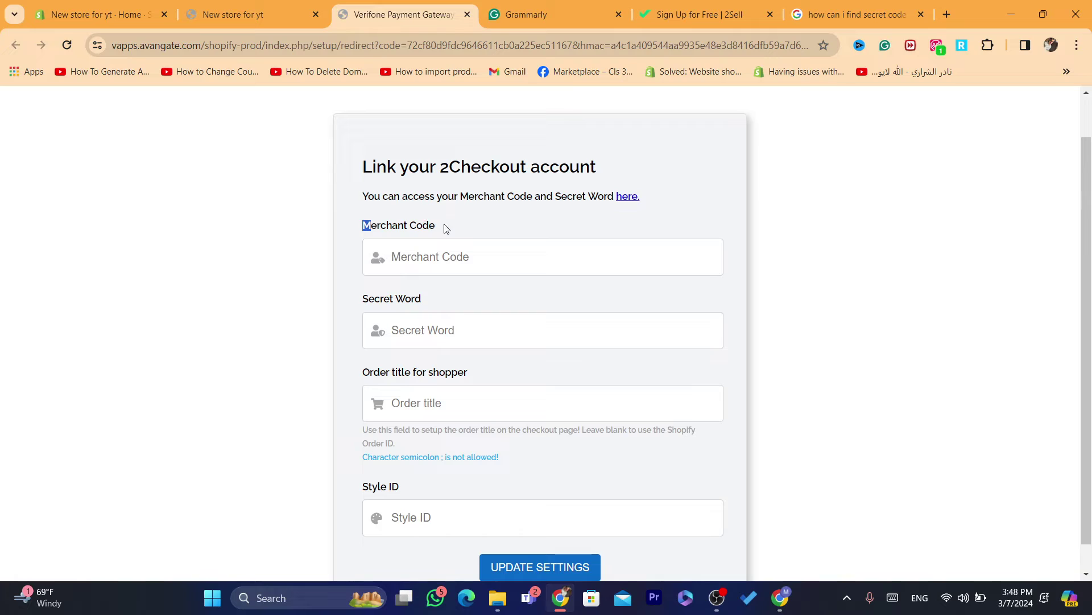
left_click_drag(439, 226, 366, 226)
left_click(431, 252)
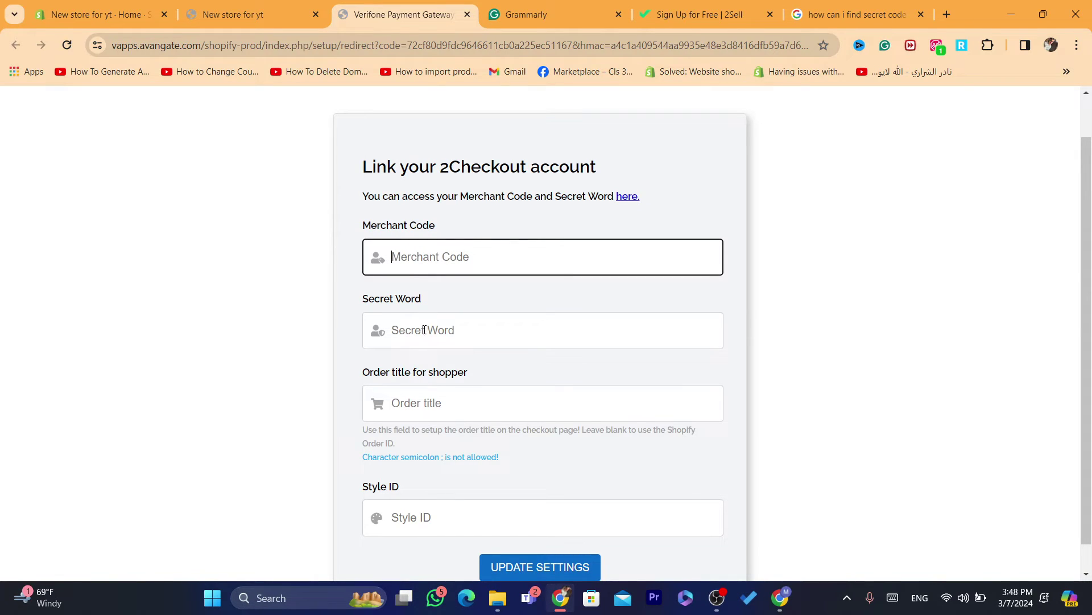
left_click_drag(364, 298, 431, 301)
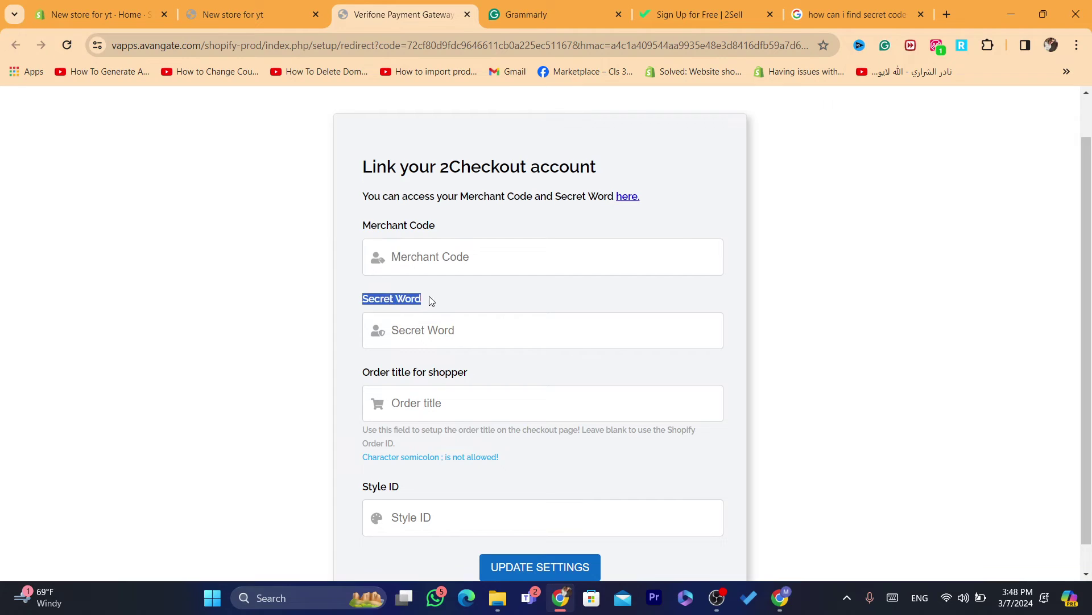
left_click(438, 340)
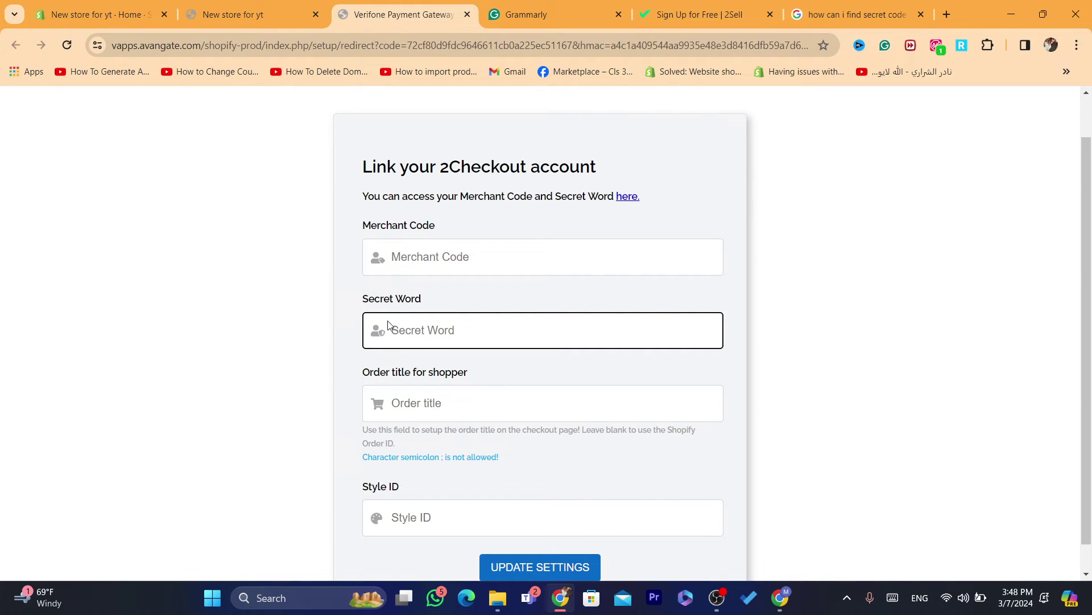
Look through the search results on finding the secret code, then return to 2Sell sign-up
left_click(854, 14)
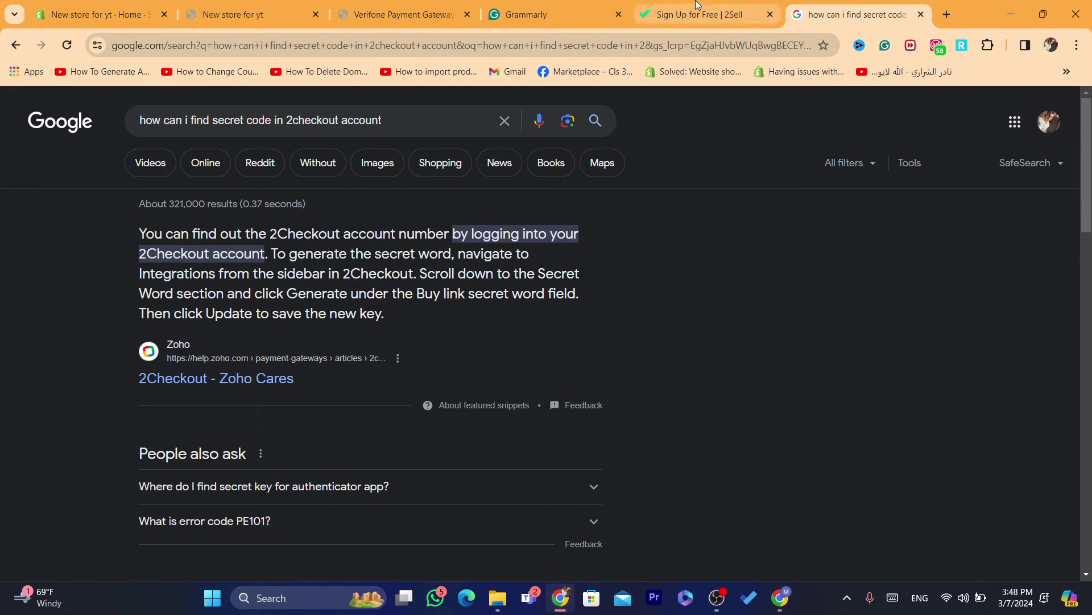
scroll(740, 185, "down", 7)
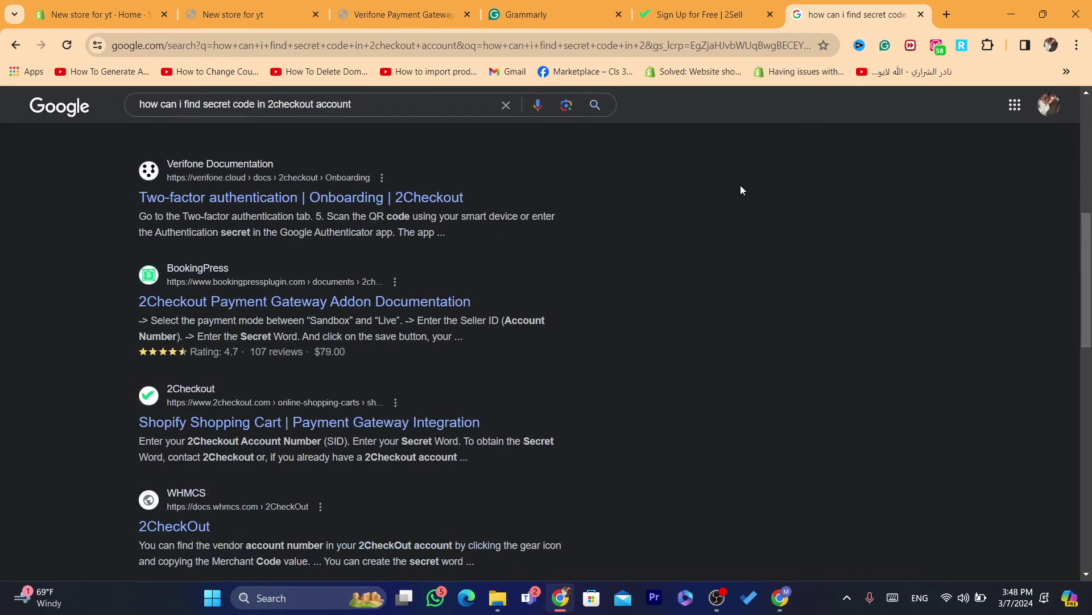
left_click(692, 20)
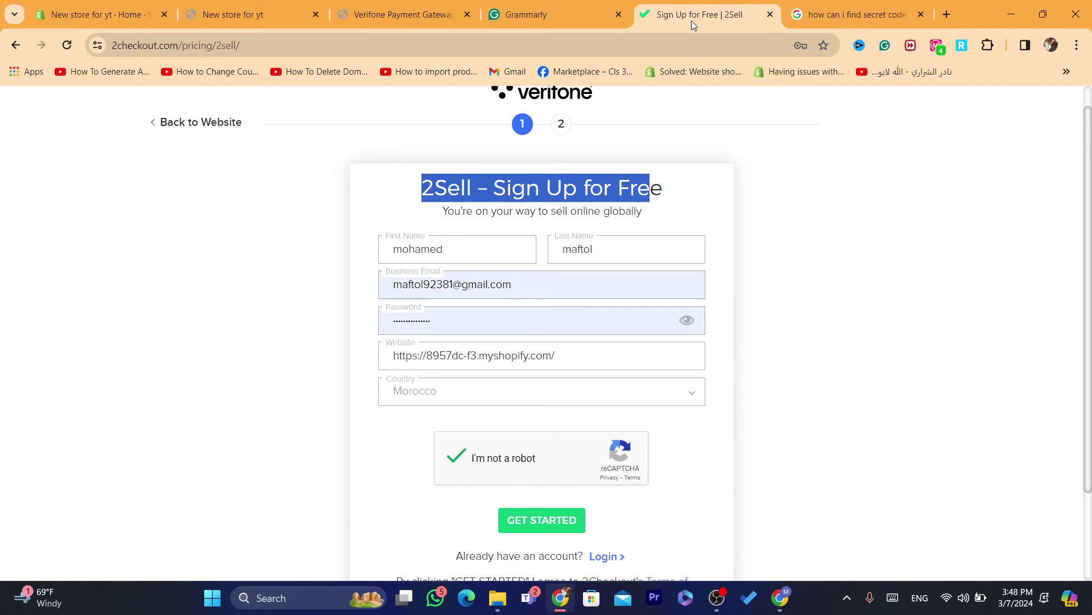
left_click(521, 189)
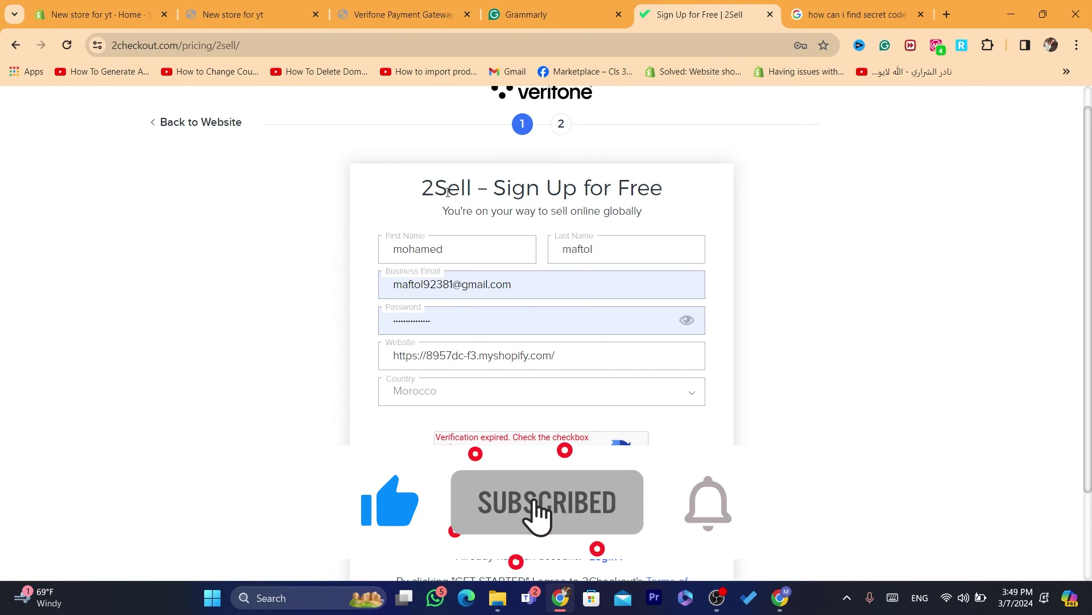
left_click_drag(423, 188, 663, 208)
left_click(663, 208)
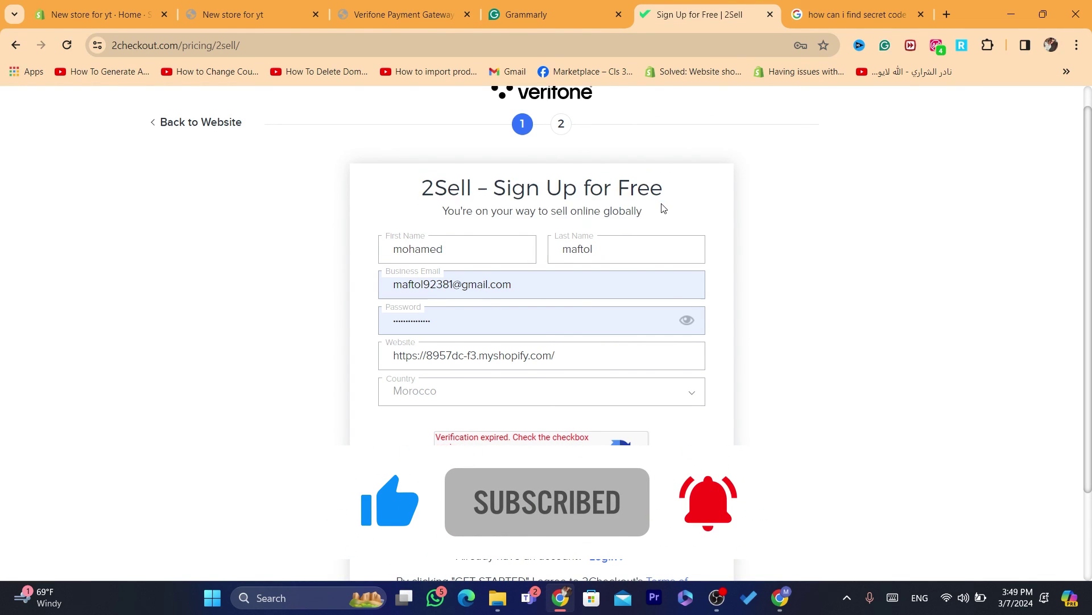